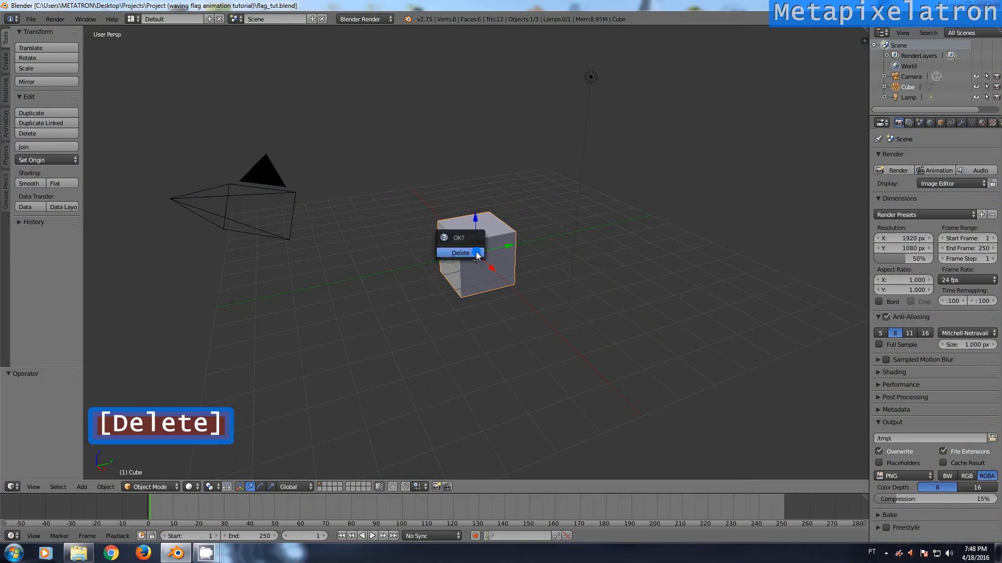
Replace the default cube with a smaller cylinder.
click(463, 253)
click(5, 61)
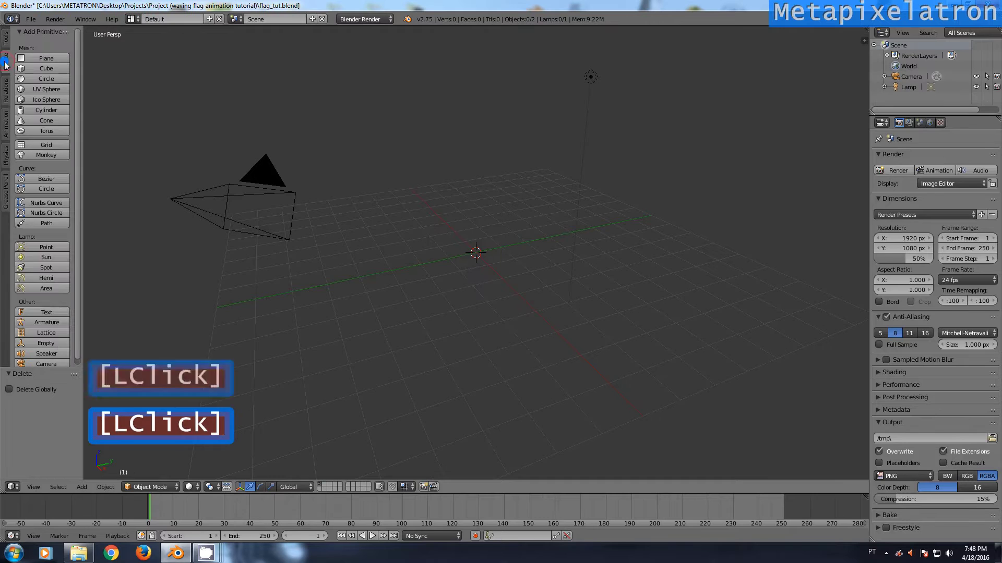
click(44, 110)
key(s)
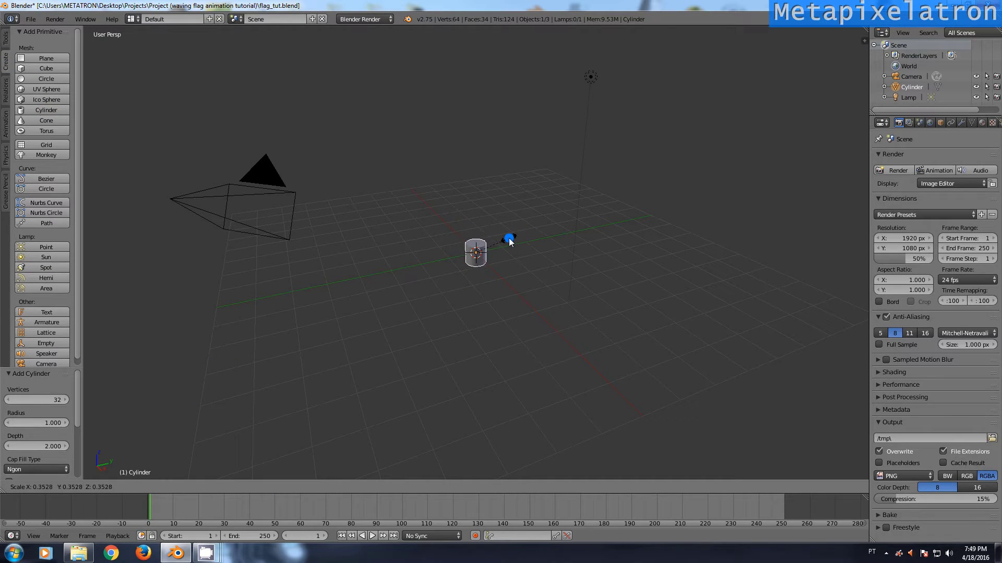
click(506, 243)
key(KP_Decimal)
scroll(572, 277, down, 7)
scroll(572, 277, up, 1)
mouse_move(606, 298)
alt+mouse_down()
mouse_move(573, 277)
mouse_move(507, 295)
alt+mouse_up()
In Edit Mode, extrude and widen the cylinder's bottom face, then pull it down into a cone.
click(149, 486)
click(149, 469)
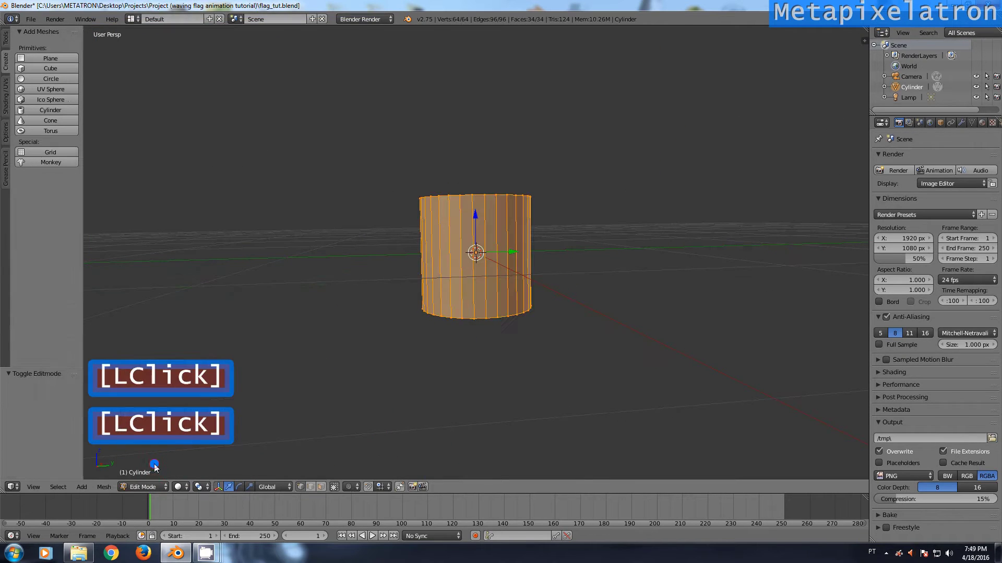
mouse_move(519, 363)
alt+mouse_down()
mouse_move(528, 318)
mouse_move(521, 326)
alt+mouse_up()
right_click(521, 326)
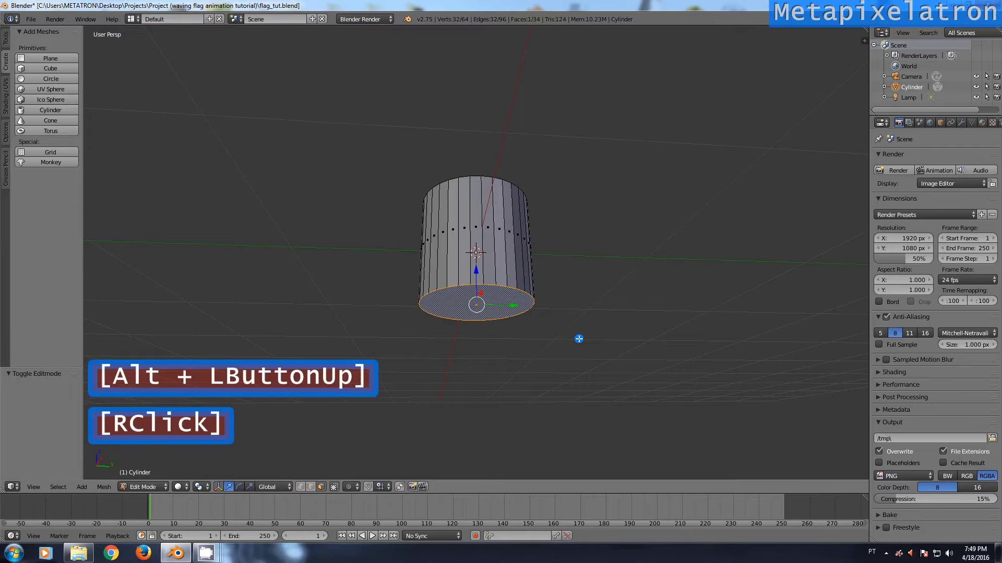
key(e)
key(Return)
key(s)
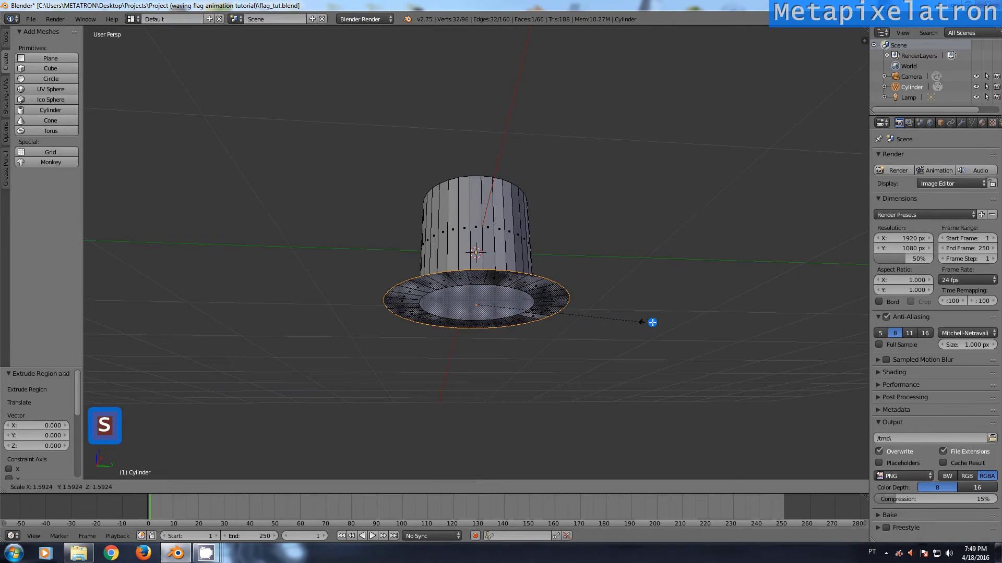
click(798, 308)
alt+drag(798, 308, 680, 262)
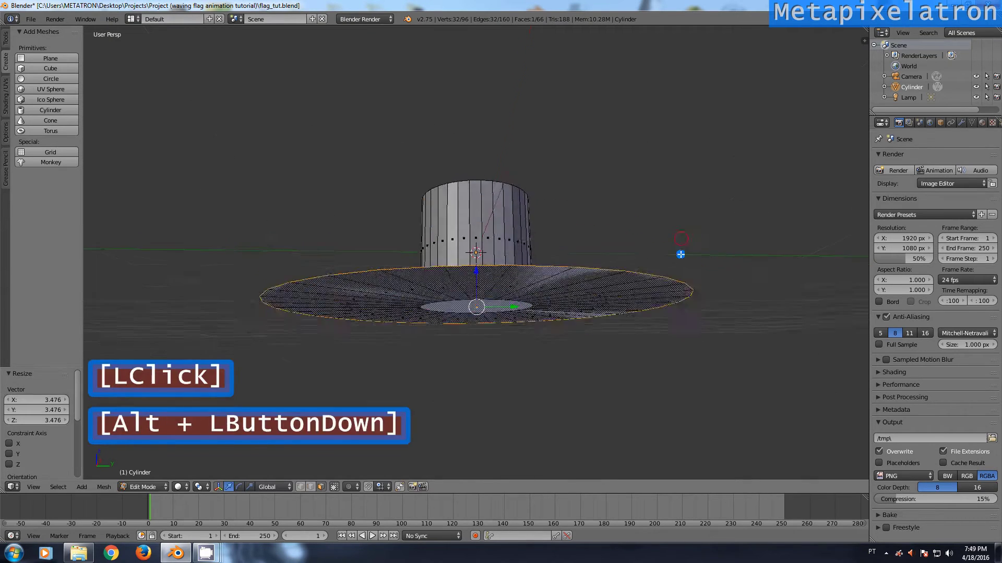
scroll(507, 334, down, 2)
drag(474, 262, 475, 332)
scroll(536, 377, down, 5)
scroll(505, 292, down, 4)
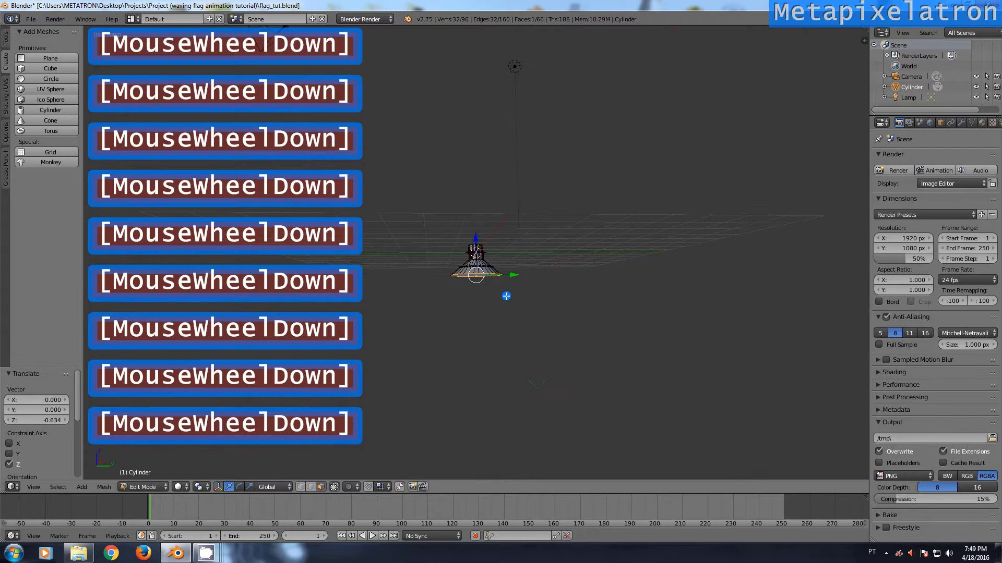
Extrude the bottom section again and widen it into a broad base.
key(e)
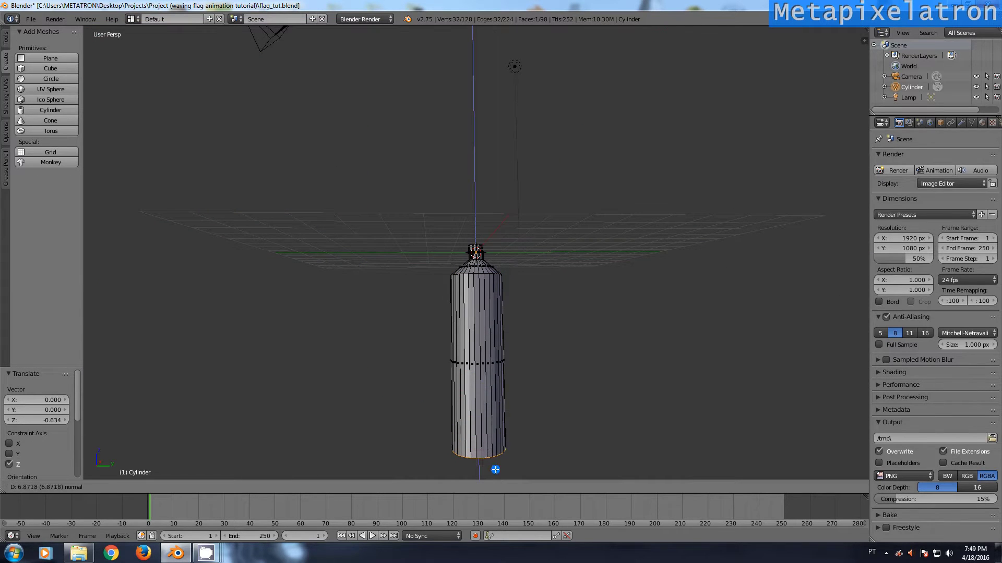
click(495, 470)
key(s)
click(722, 408)
Stretch the top section up into a tall thin pole and return to Object Mode.
mouse_move(537, 222)
alt+mouse_down()
mouse_move(537, 251)
mouse_move(475, 244)
mouse_move(475, 147)
alt+mouse_up()
right_click(475, 244)
scroll(475, 244, down, 3)
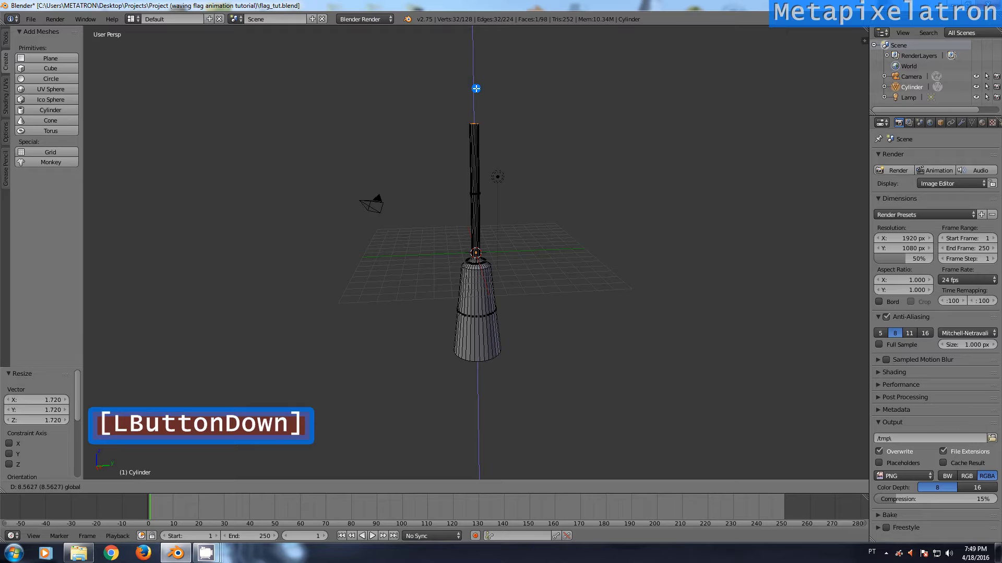
drag(476, 87, 541, 278)
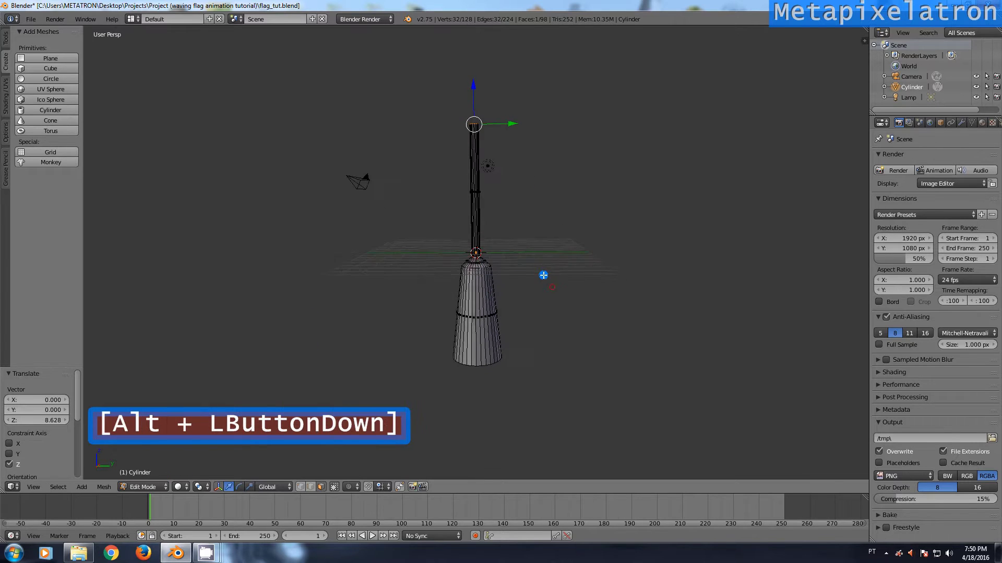
drag(472, 92, 472, 74)
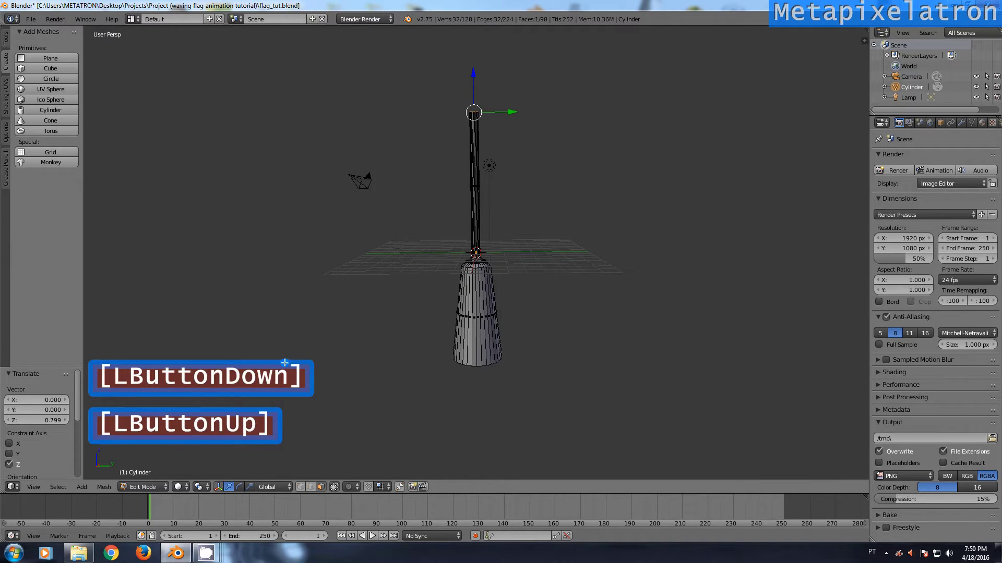
click(143, 487)
click(145, 462)
scroll(511, 245, up, 2)
mouse_move(559, 242)
alt+mouse_down()
mouse_move(510, 244)
mouse_move(494, 232)
mouse_move(493, 241)
alt+mouse_up()
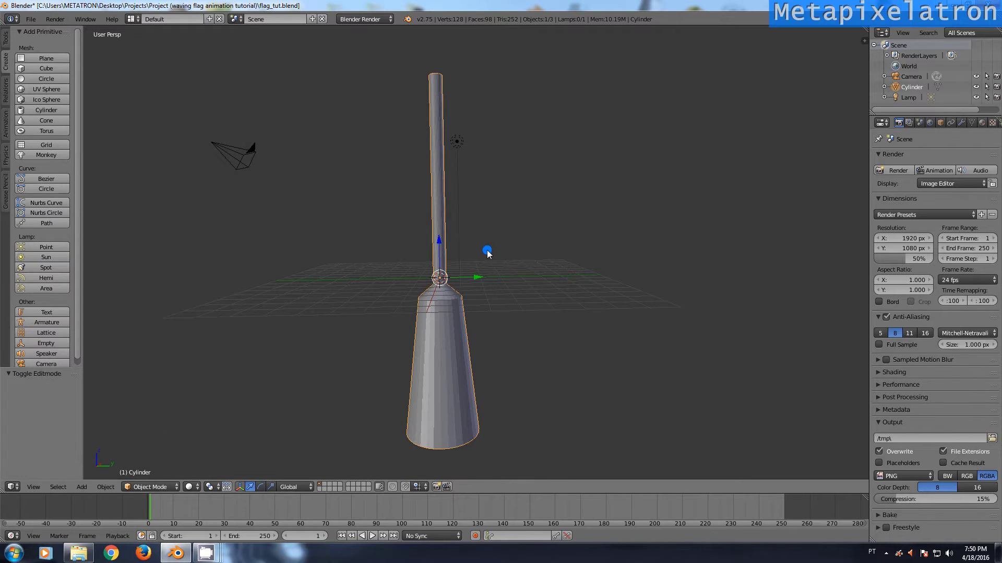
Add a Subdivision Surface modifier to the pole with Render subdivisions set to 1.
click(961, 122)
click(893, 157)
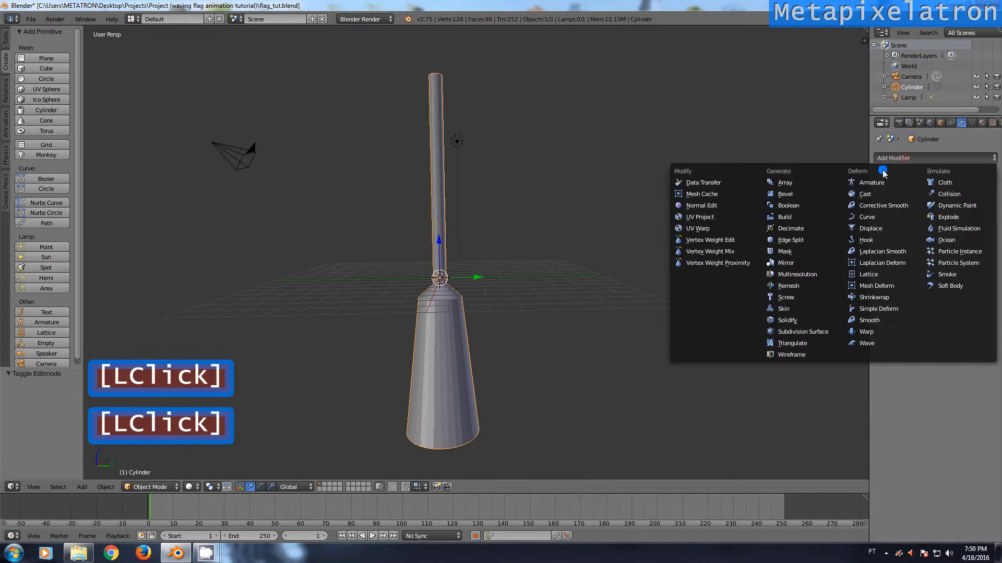
click(791, 332)
click(880, 241)
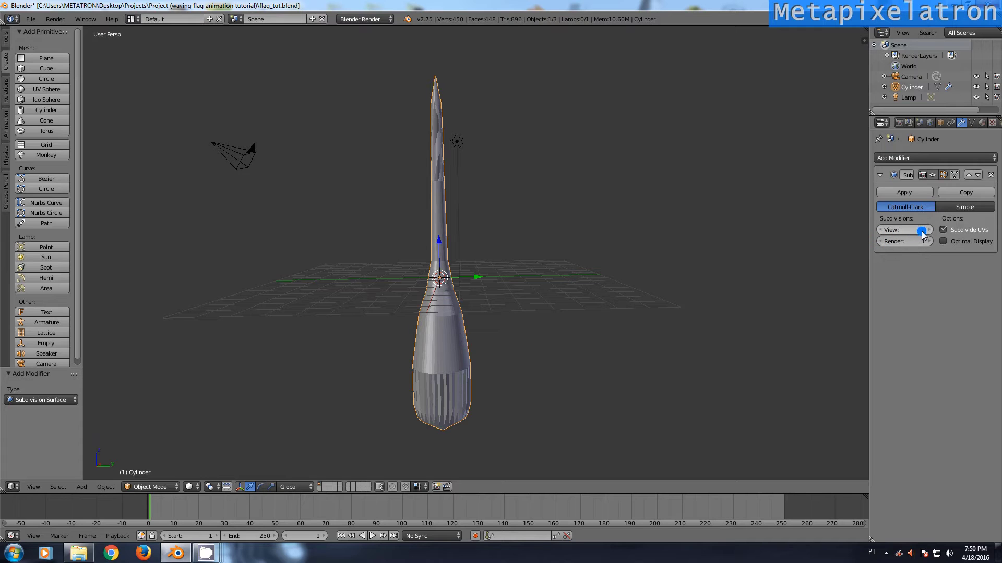
Apply smooth shading to the pole.
click(6, 43)
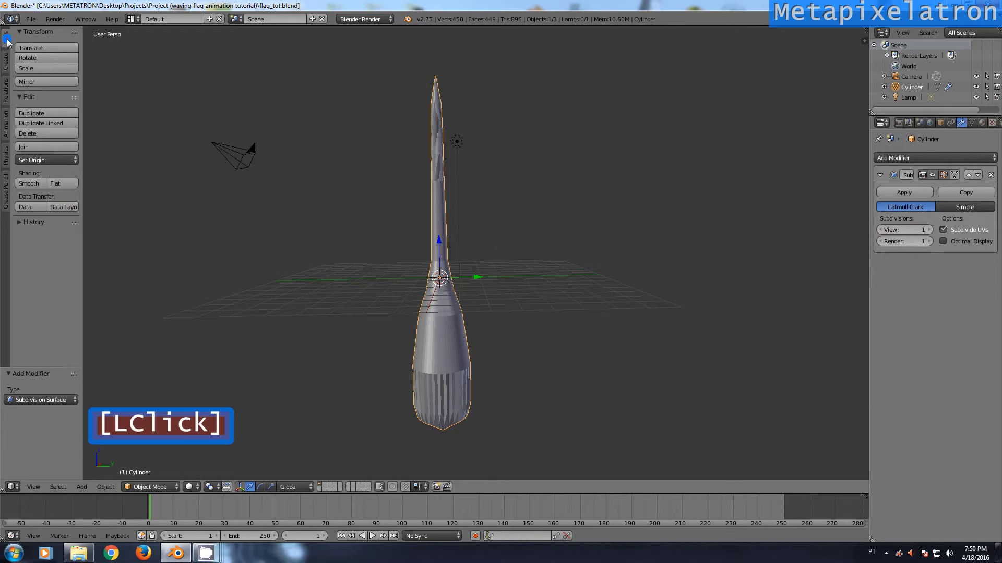
click(34, 186)
mouse_move(353, 239)
alt+mouse_down()
mouse_move(474, 233)
mouse_move(466, 238)
alt+mouse_up()
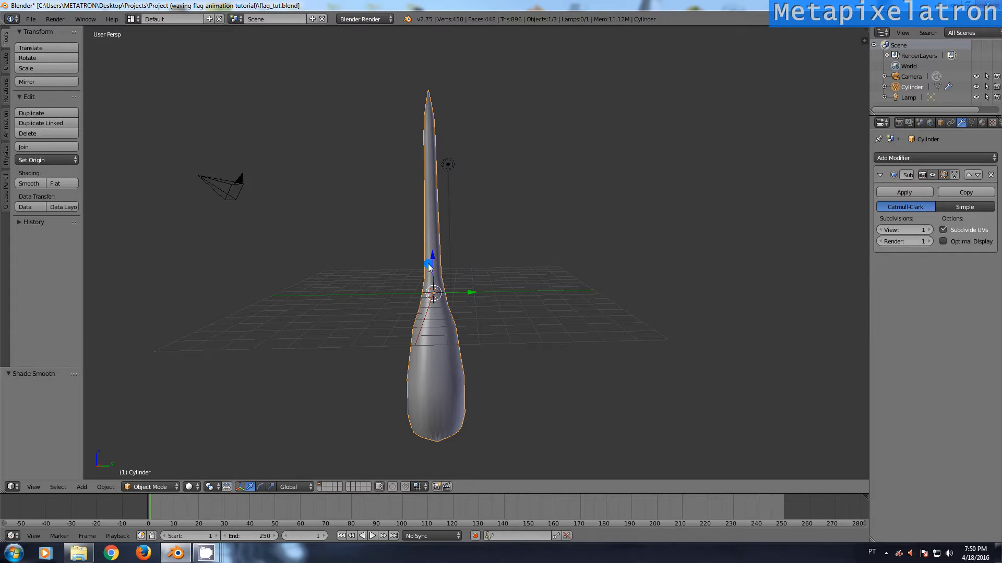
Add a plane at the origin and frame the view on it.
alt+drag(429, 266, 415, 270)
click(7, 62)
click(47, 57)
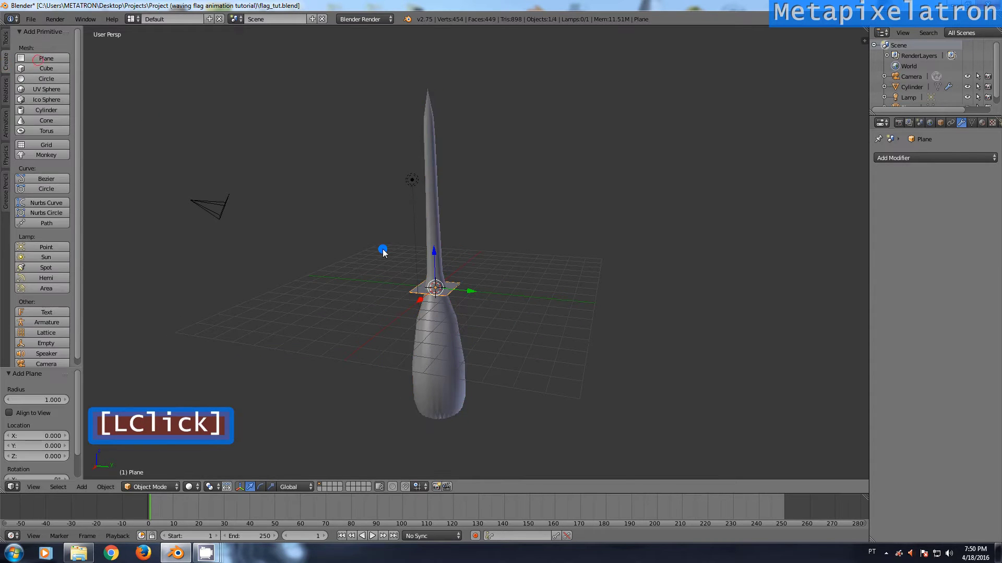
key(KP_Delete)
alt+drag(575, 264, 548, 270)
Rotate the plane exactly 90° about Y so it stands upright.
click(250, 487)
ctrl+drag(443, 235, 459, 290)
alt+drag(568, 267, 565, 264)
key(ctrl+z)
mouse_move(446, 262)
ctrl+mouse_down()
mouse_move(569, 273)
mouse_move(560, 254)
ctrl+mouse_up()
scroll(510, 263, down, 5)
scroll(561, 254, down, 1)
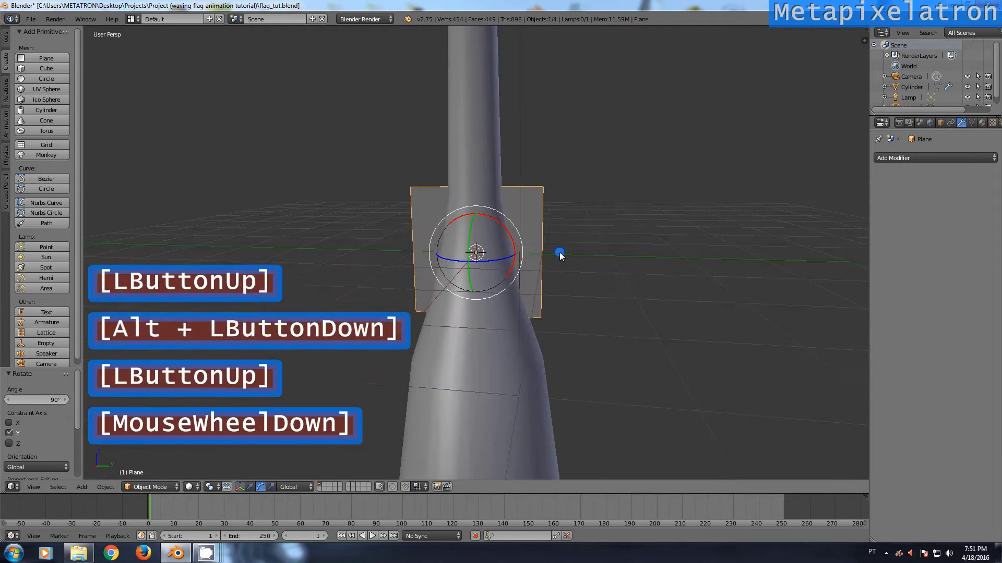
scroll(561, 254, down, 5)
Raise the plane up the pole, enlarge it, and slide it sideways beside the pole.
alt+drag(541, 209, 595, 243)
alt+drag(628, 274, 623, 254)
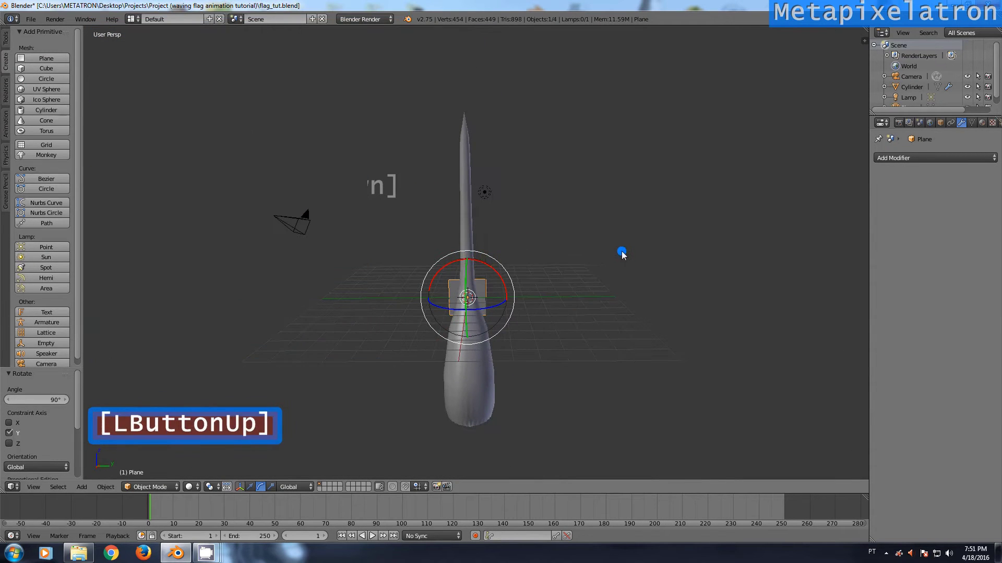
click(252, 487)
mouse_move(526, 303)
alt+mouse_down()
mouse_move(470, 264)
mouse_move(474, 174)
alt+mouse_up()
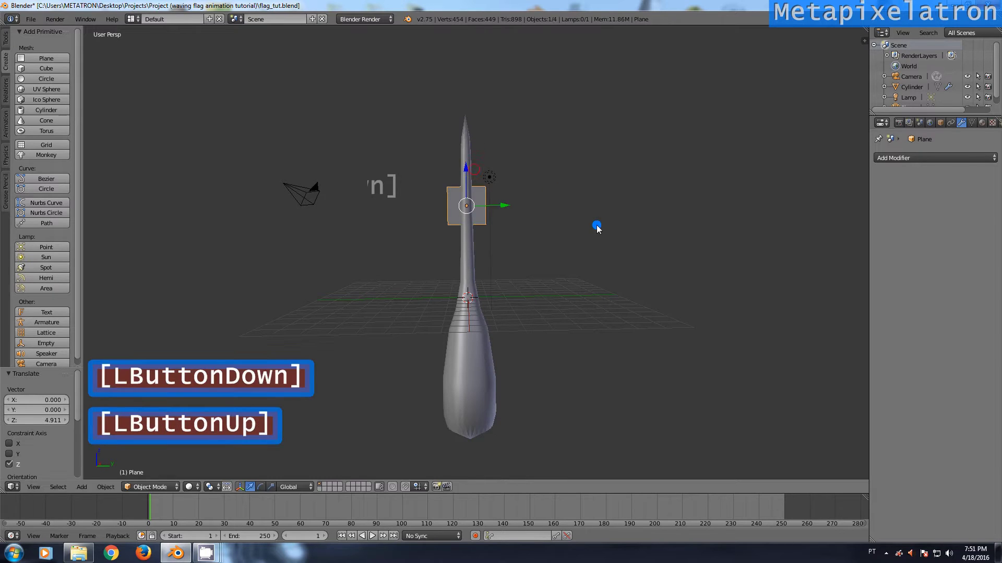
key(s)
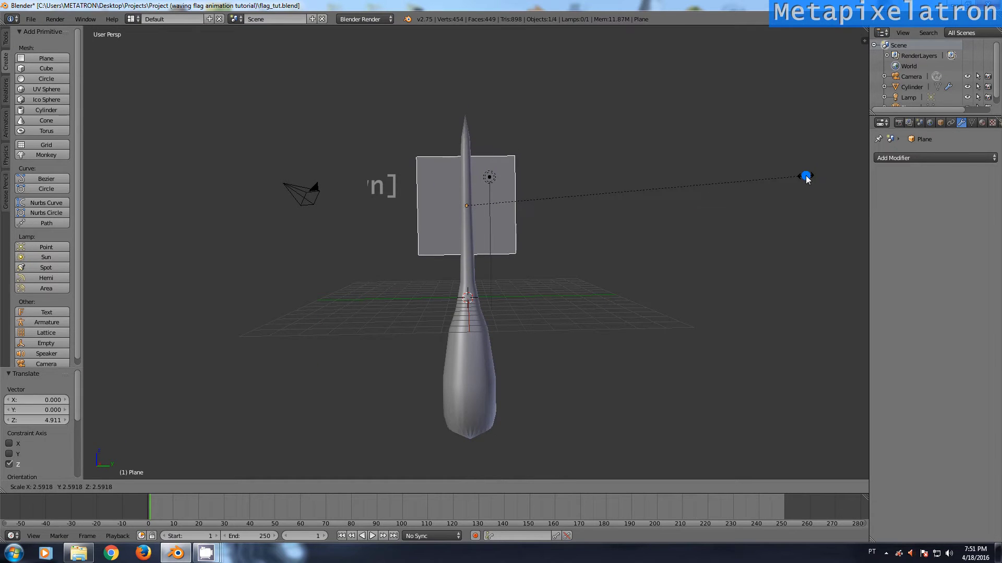
click(806, 179)
drag(464, 168, 465, 166)
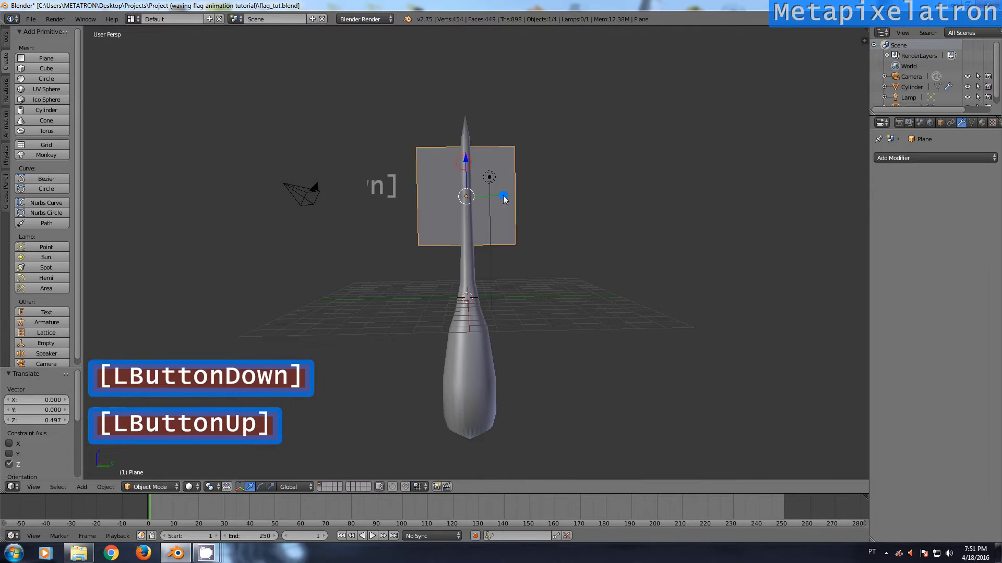
drag(506, 197, 561, 192)
Stretch the plane's right edge outward in Edit Mode to widen the flag.
click(149, 487)
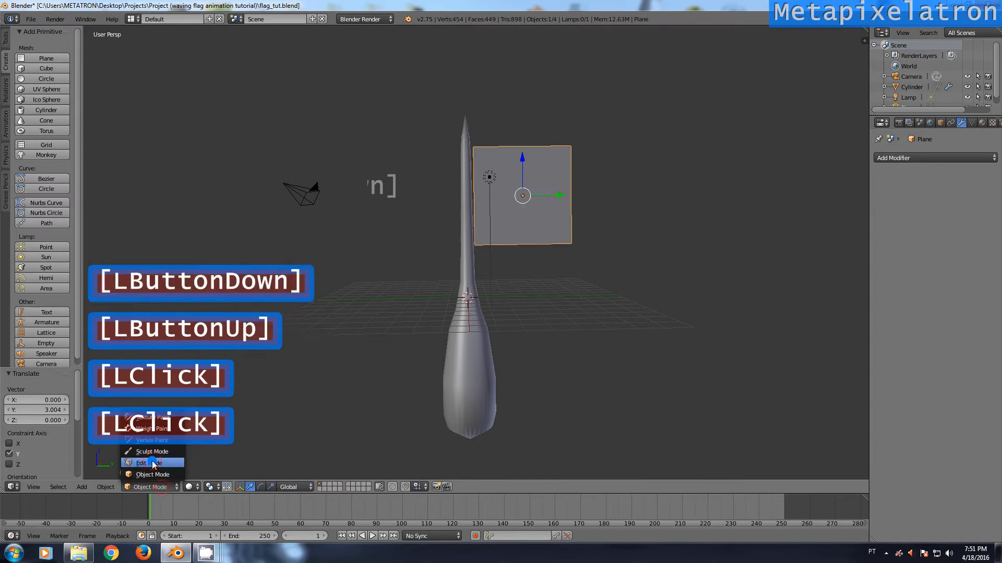
click(152, 465)
right_click(571, 146)
shift+right_click(570, 243)
drag(610, 194, 647, 194)
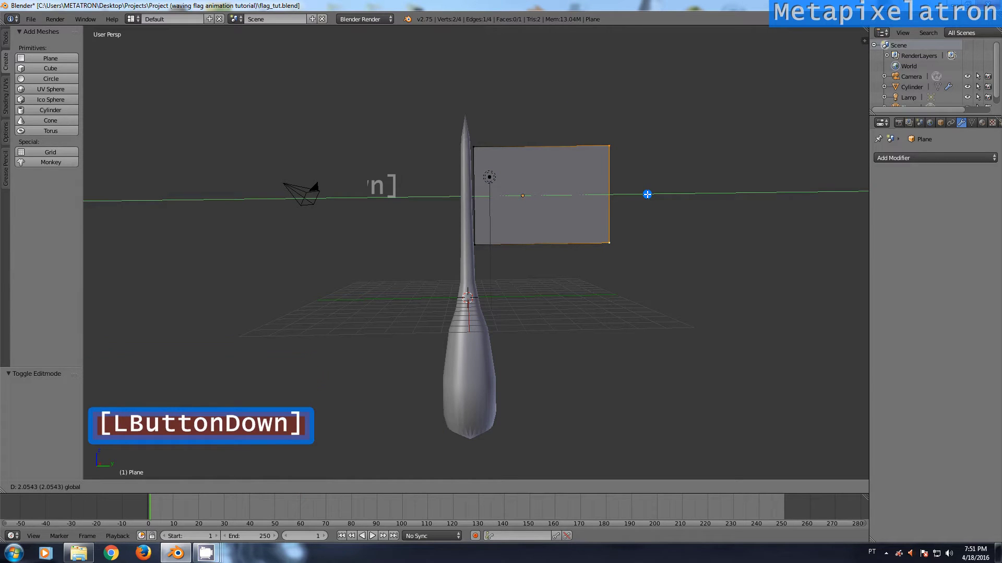
click(149, 487)
Raise the flag, tilt it slightly, slide it along Y, then rotate it straight.
drag(522, 160, 543, 187)
alt+drag(604, 227, 551, 179)
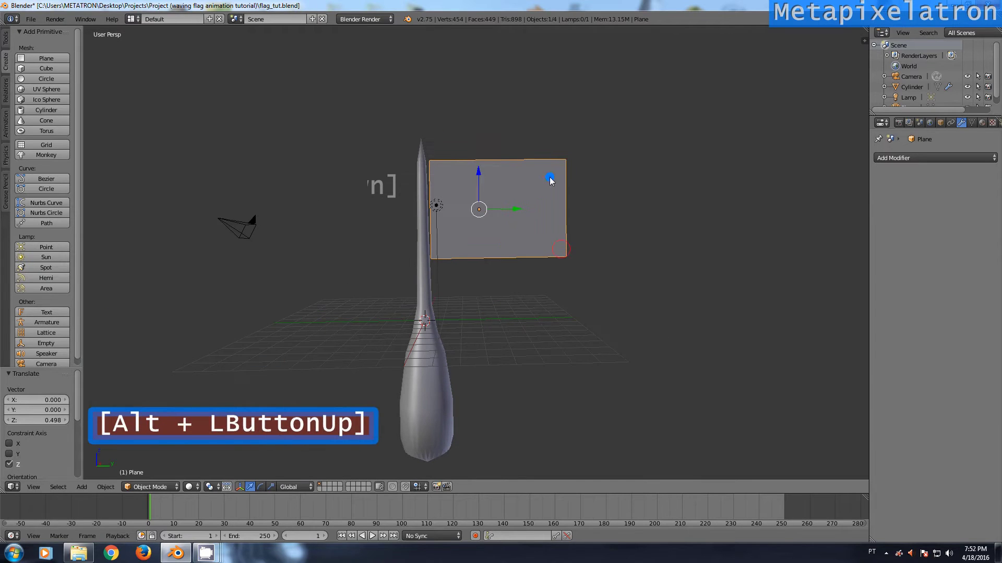
click(262, 489)
drag(464, 169, 464, 175)
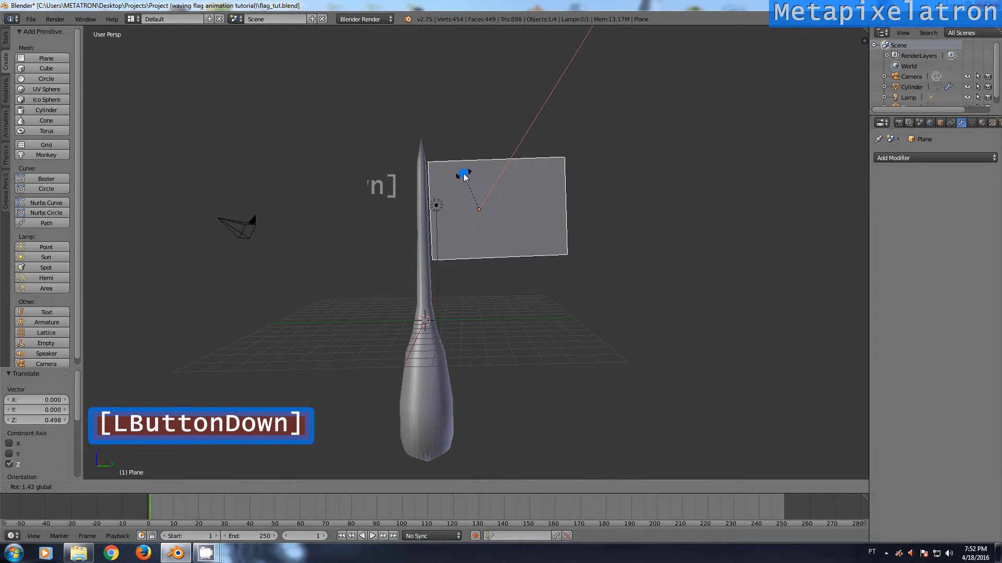
drag(464, 175, 464, 175)
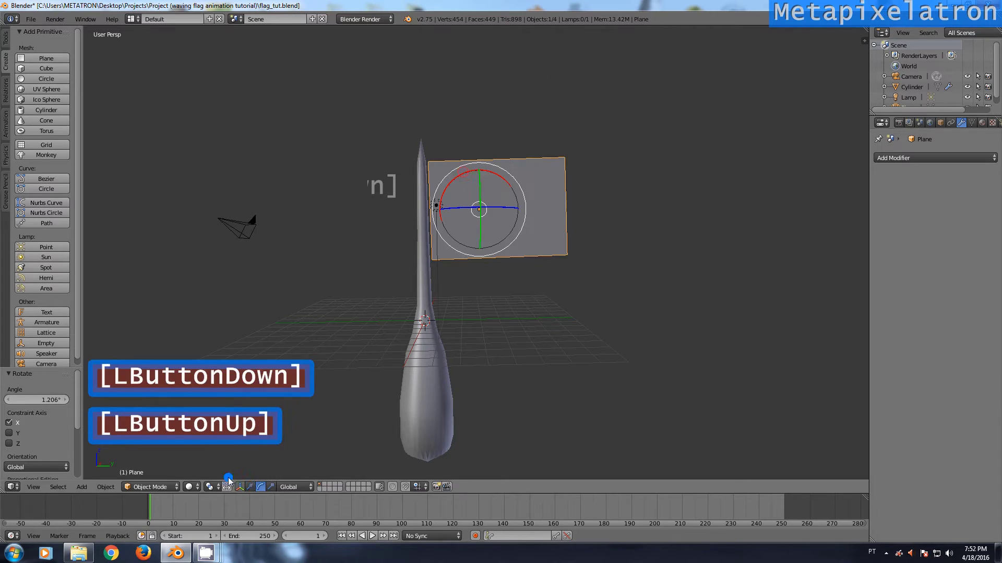
click(252, 489)
drag(514, 209, 513, 210)
click(260, 486)
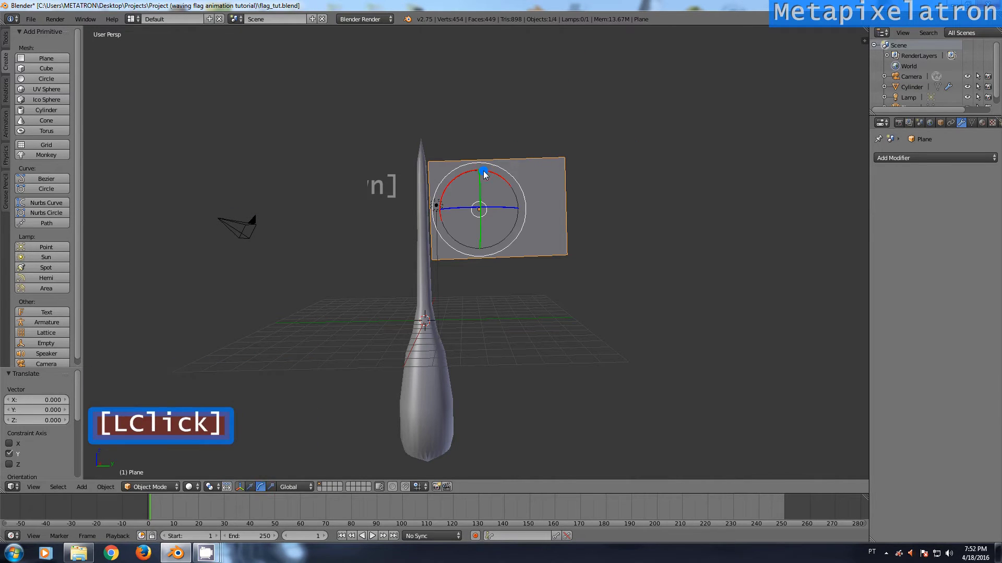
drag(484, 174, 484, 171)
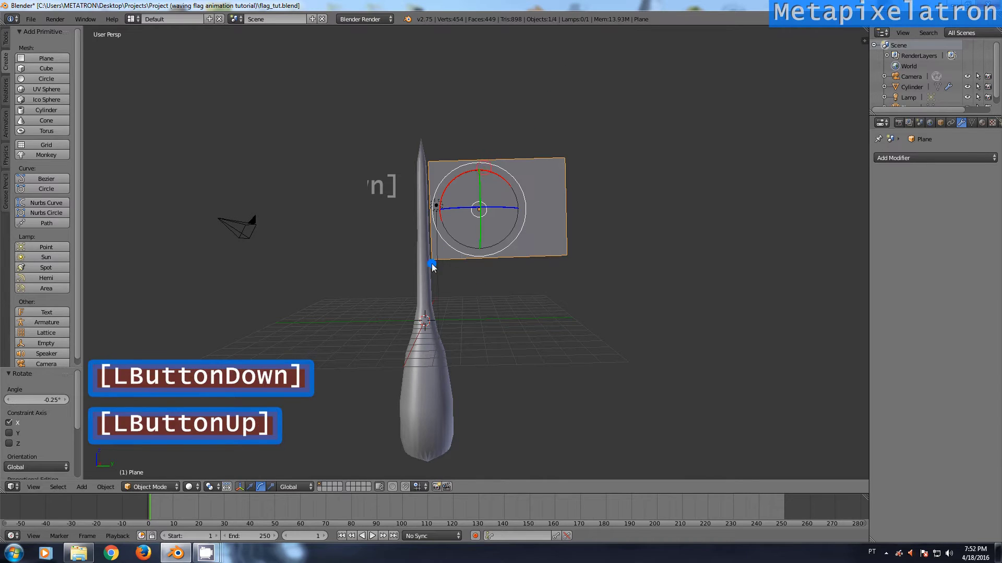
click(149, 487)
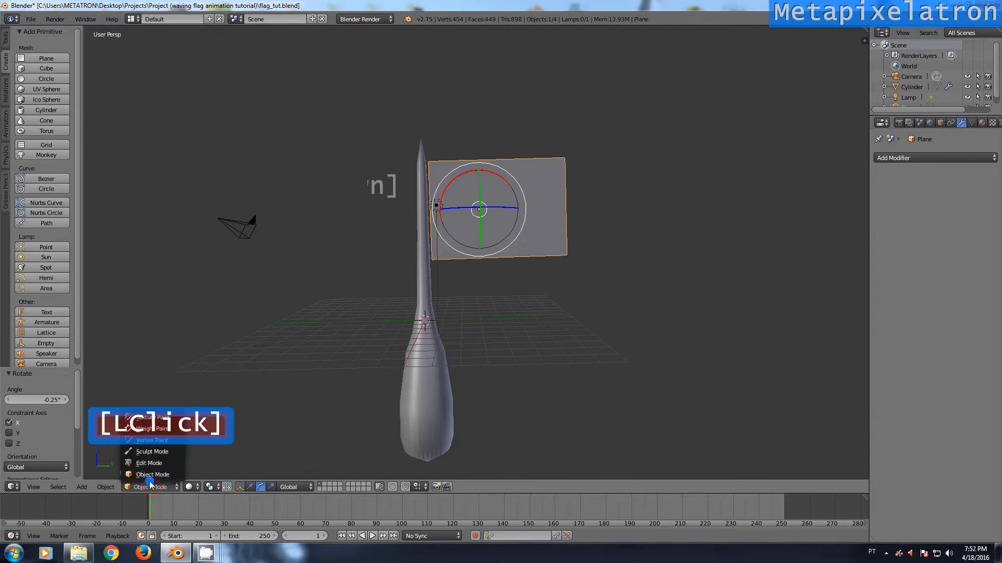
Select all the plane's faces, subdivide repeatedly into a ~4,096-face grid, and return to Object Mode.
click(143, 465)
click(321, 487)
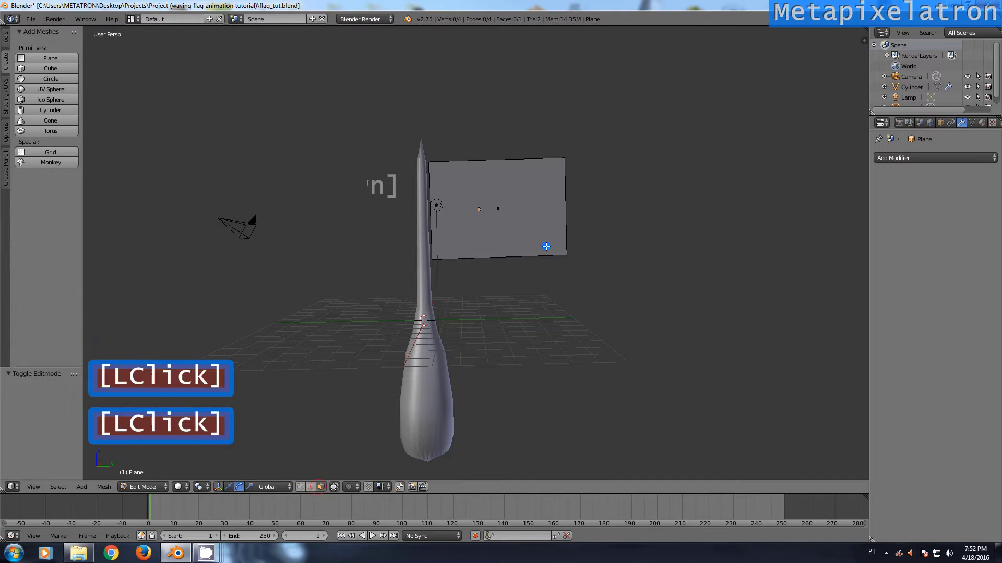
key(a)
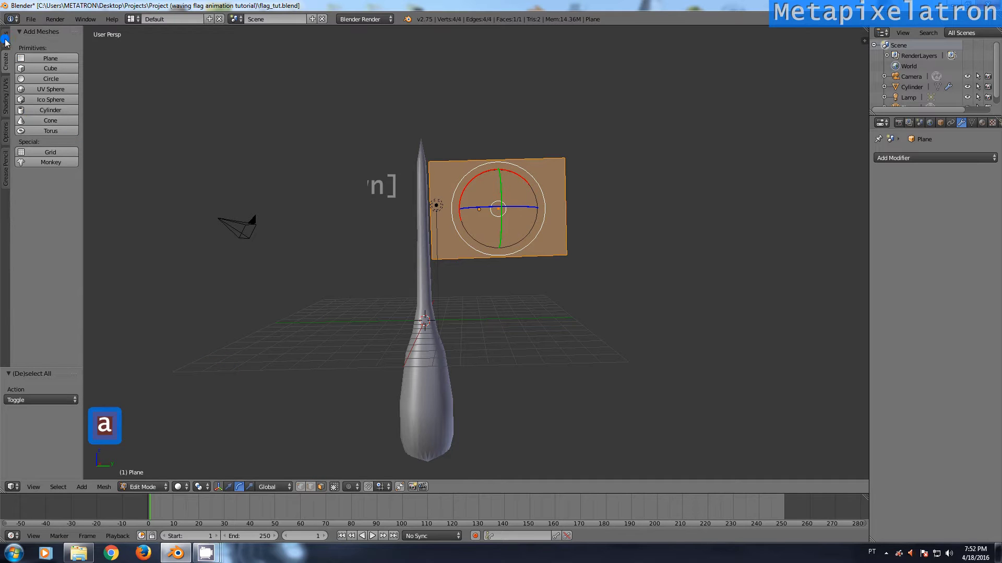
click(5, 39)
click(32, 239)
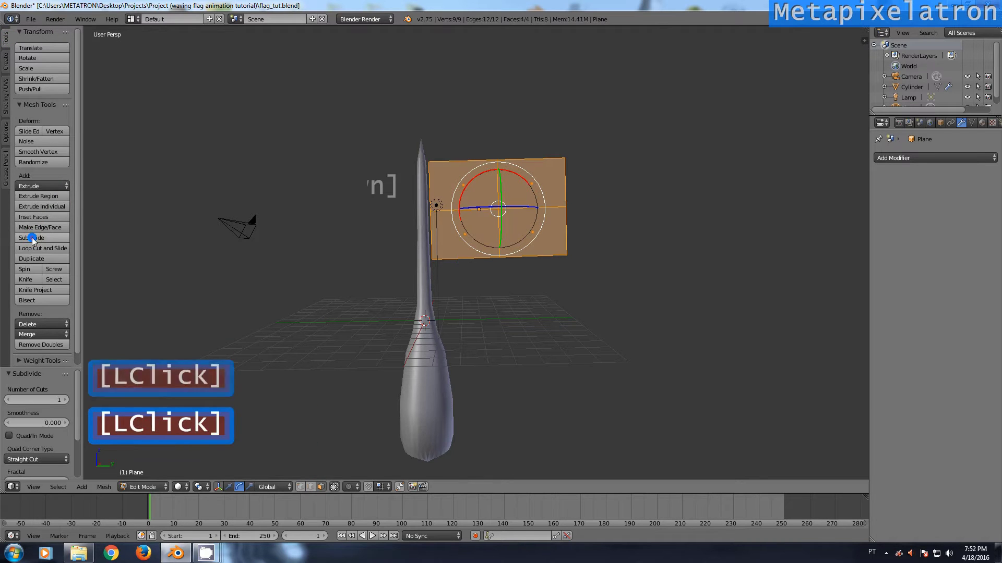
double_click(31, 238)
double_click(31, 239)
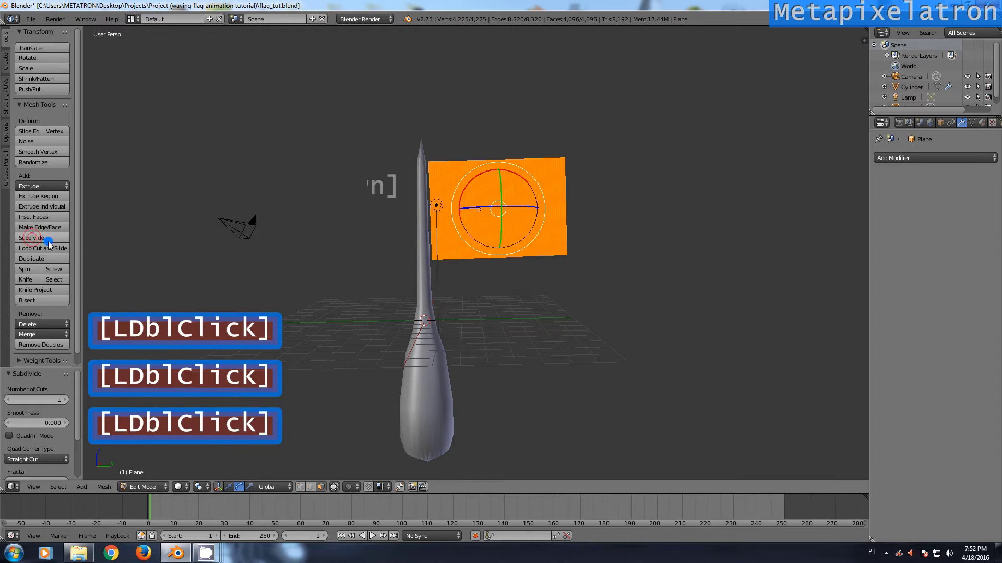
scroll(505, 200, up, 1)
alt+drag(516, 199, 512, 200)
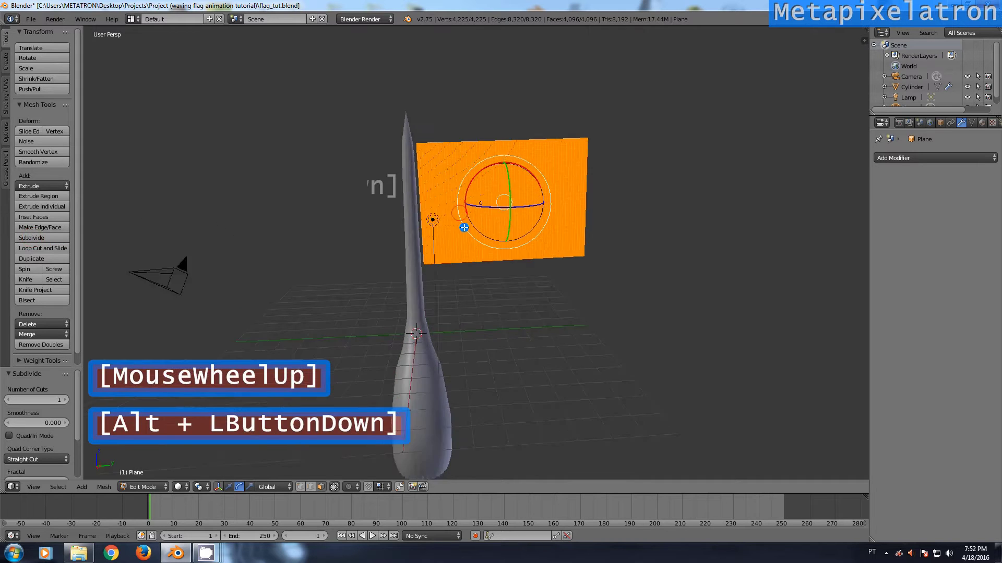
click(154, 485)
click(148, 478)
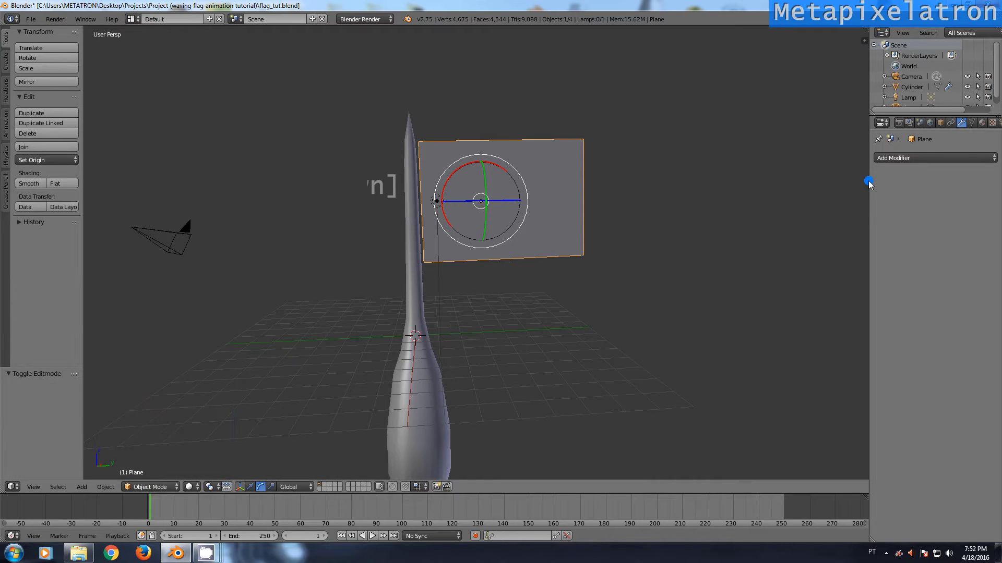
drag(869, 181, 772, 180)
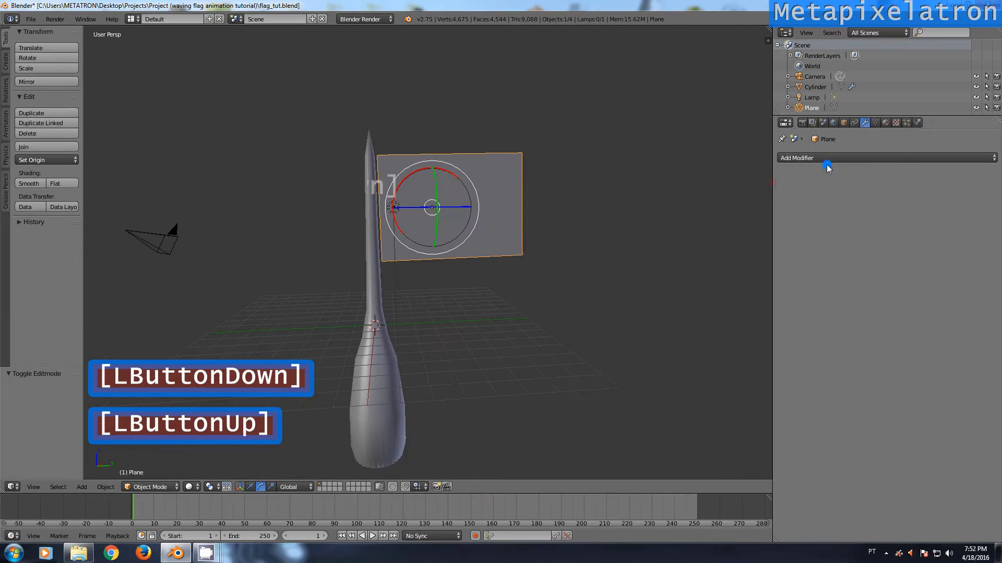
Add Cloth physics with the Silk preset to the flag and shade it smooth.
click(918, 125)
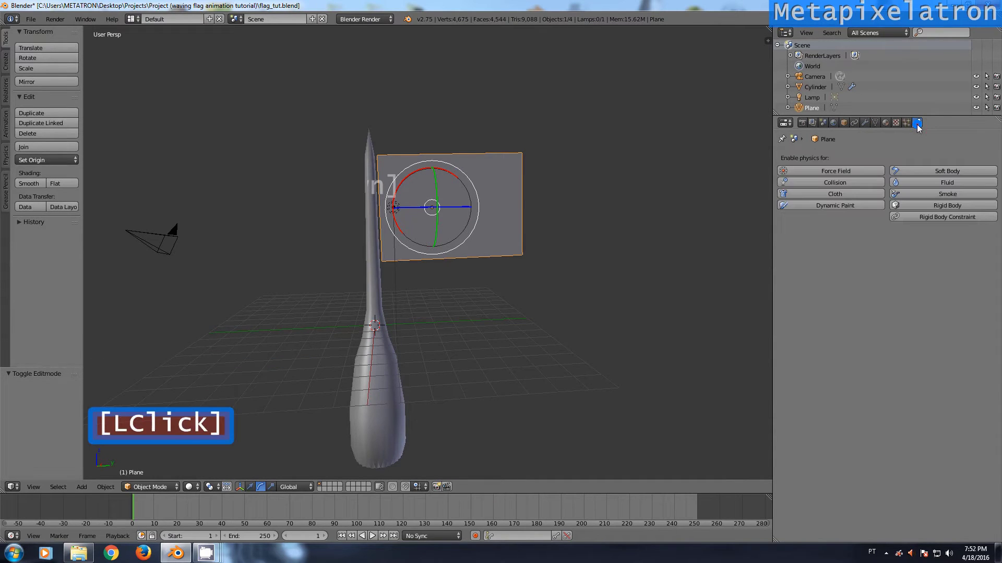
click(838, 195)
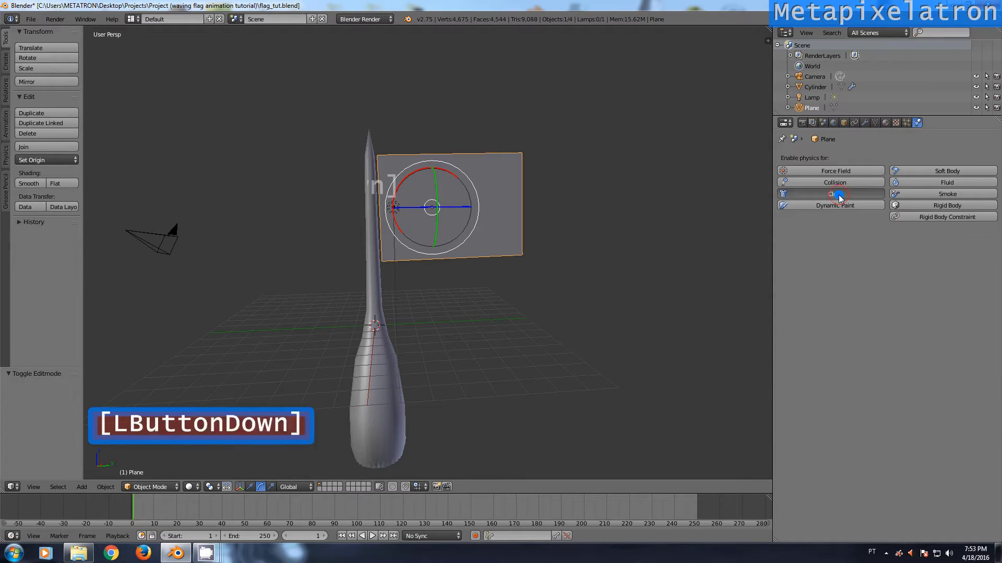
click(794, 259)
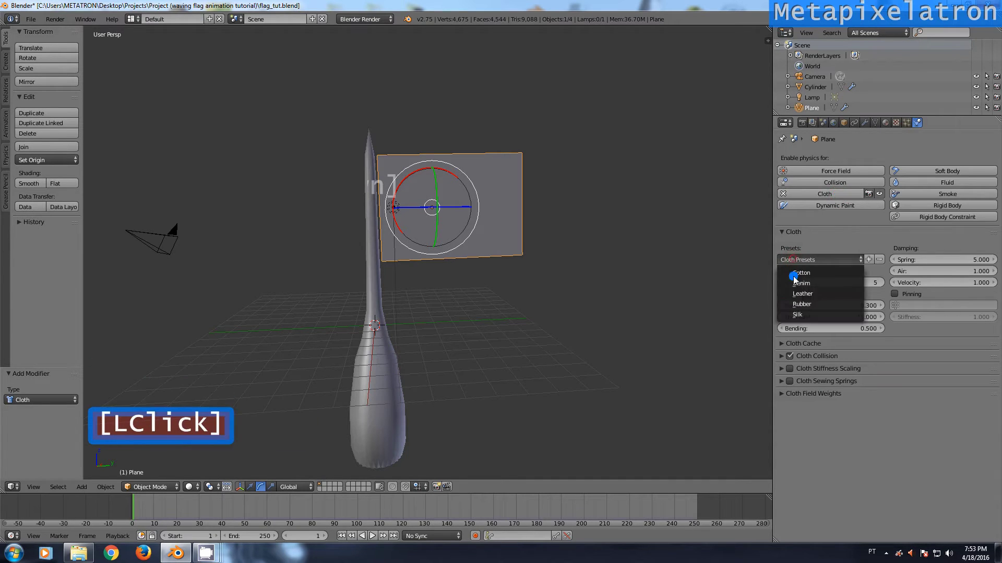
click(797, 315)
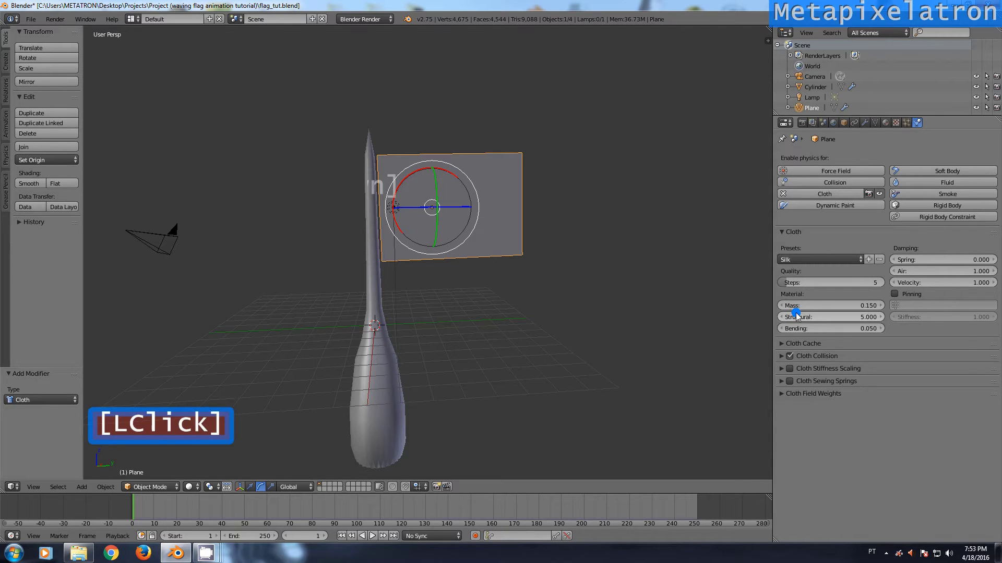
click(28, 183)
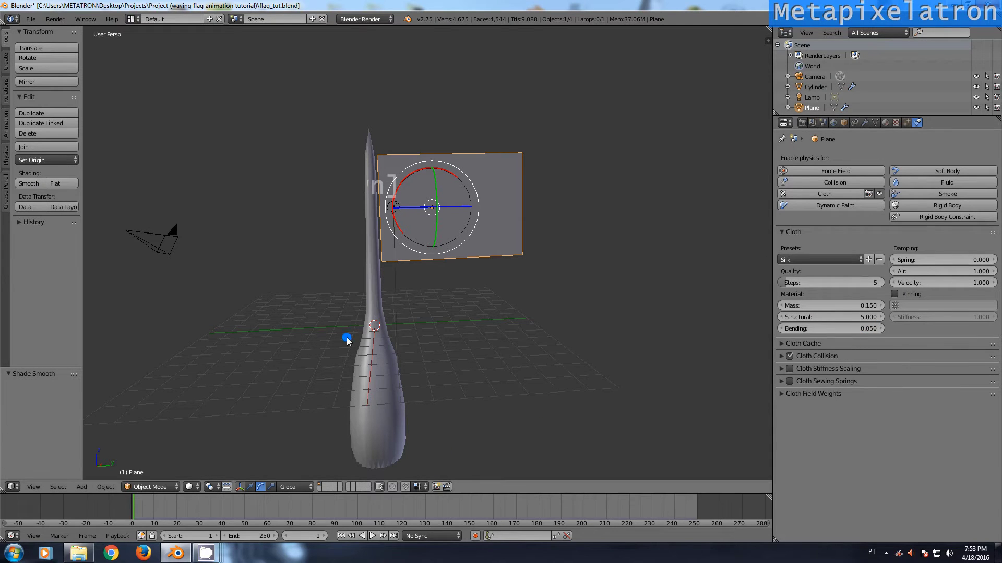
In Edit Mode with vertex select, select the flag's top-left and bottom-left corner vertices.
click(136, 489)
click(138, 468)
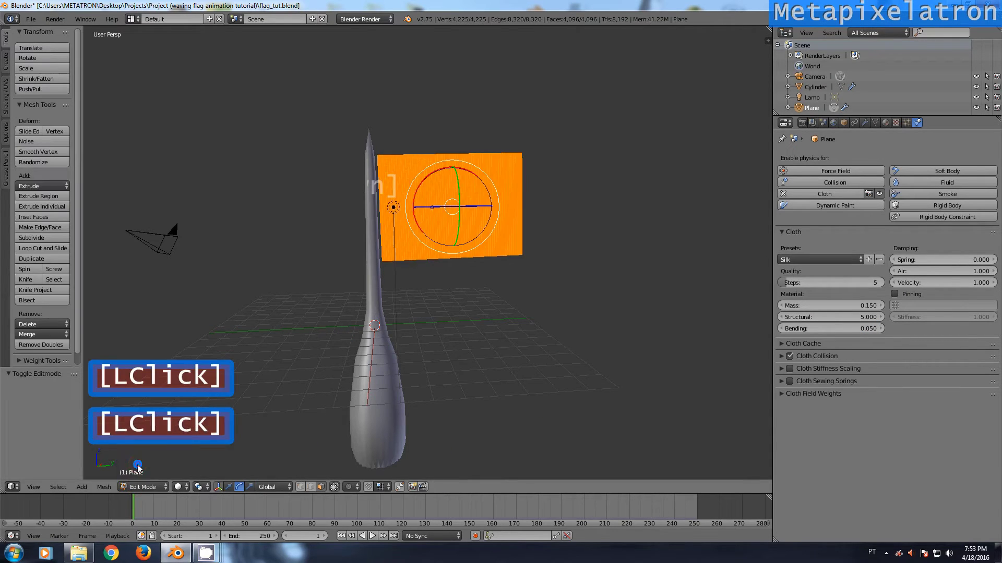
key(a)
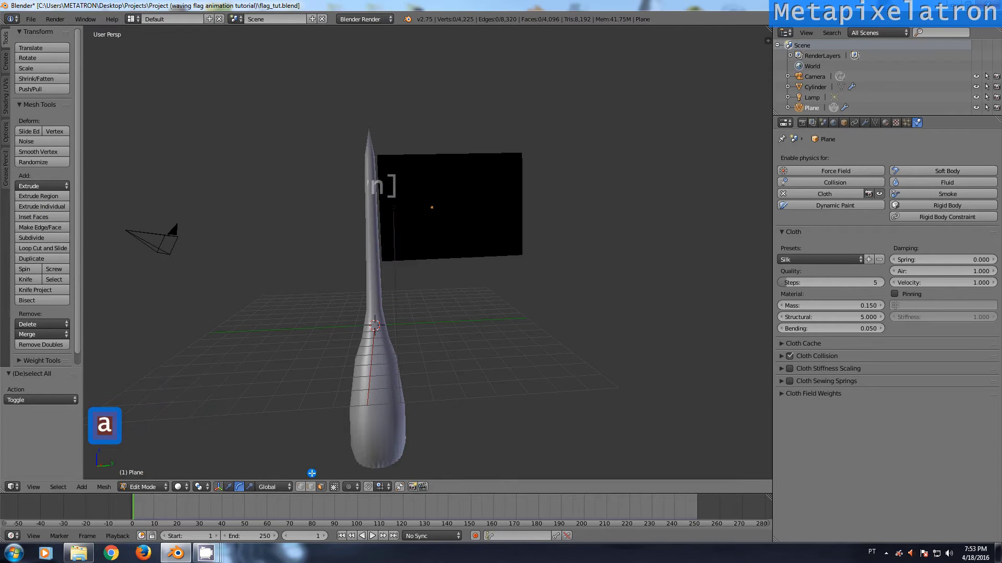
click(303, 487)
scroll(358, 107, up, 4)
alt+drag(358, 107, 396, 148)
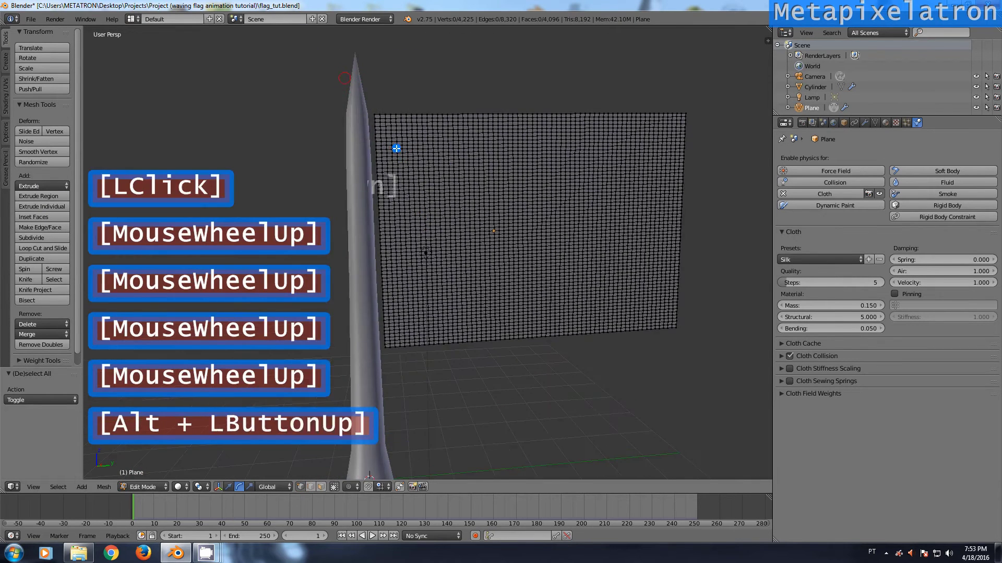
scroll(364, 100, up, 1)
right_click(361, 82)
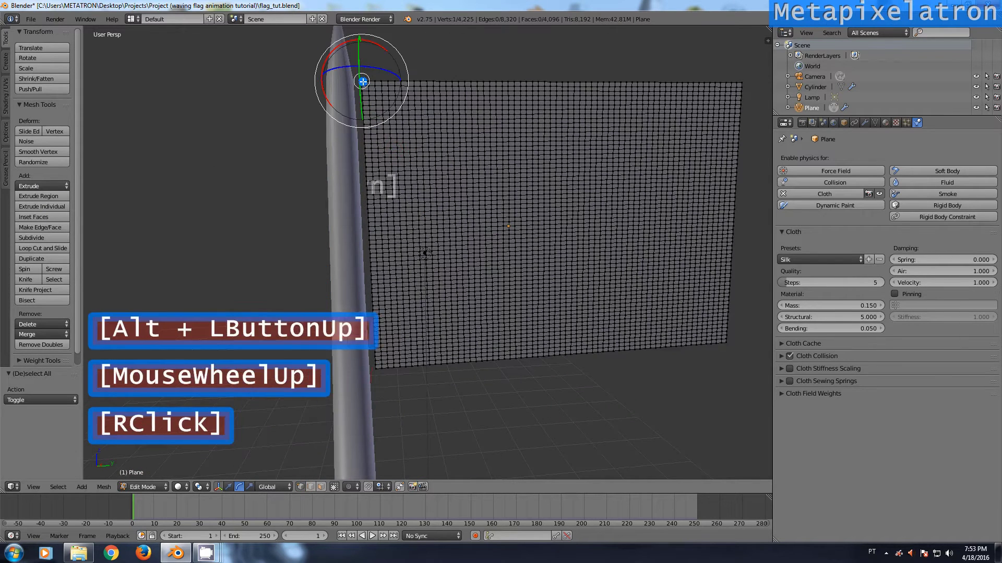
shift+right_click(377, 369)
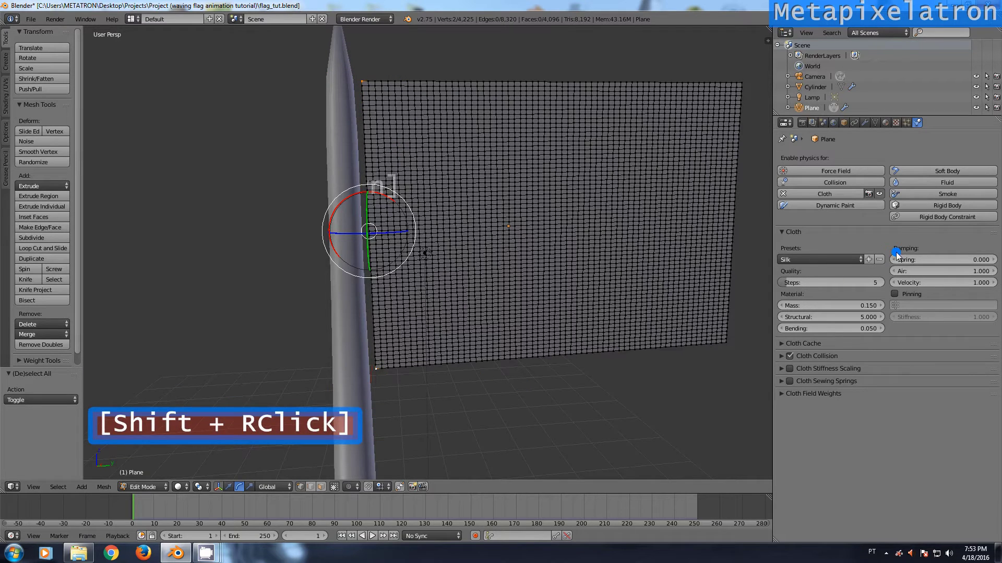
Create vertex group 'Pinning_vert', assign the two corner vertices, and verify its selection.
click(875, 123)
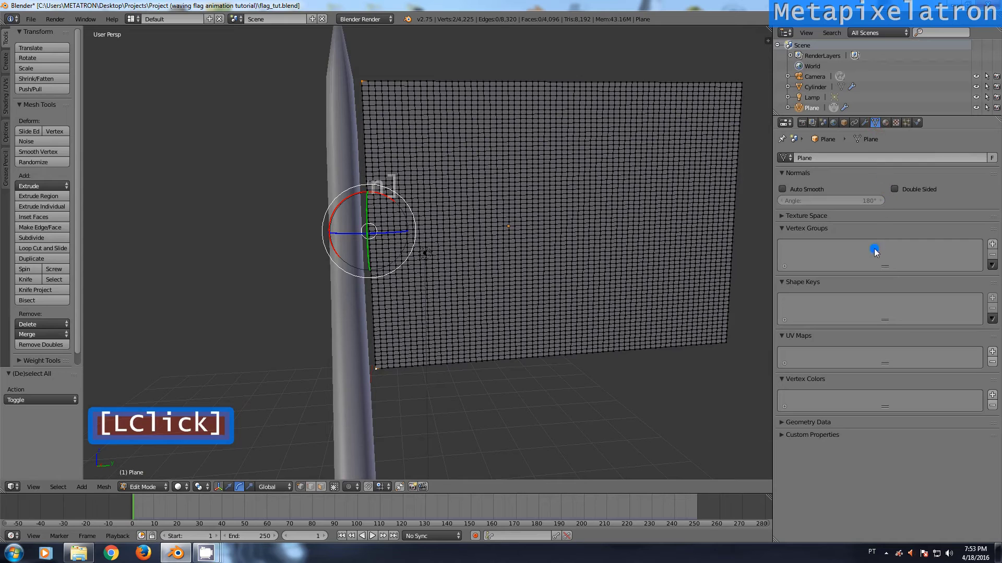
click(993, 245)
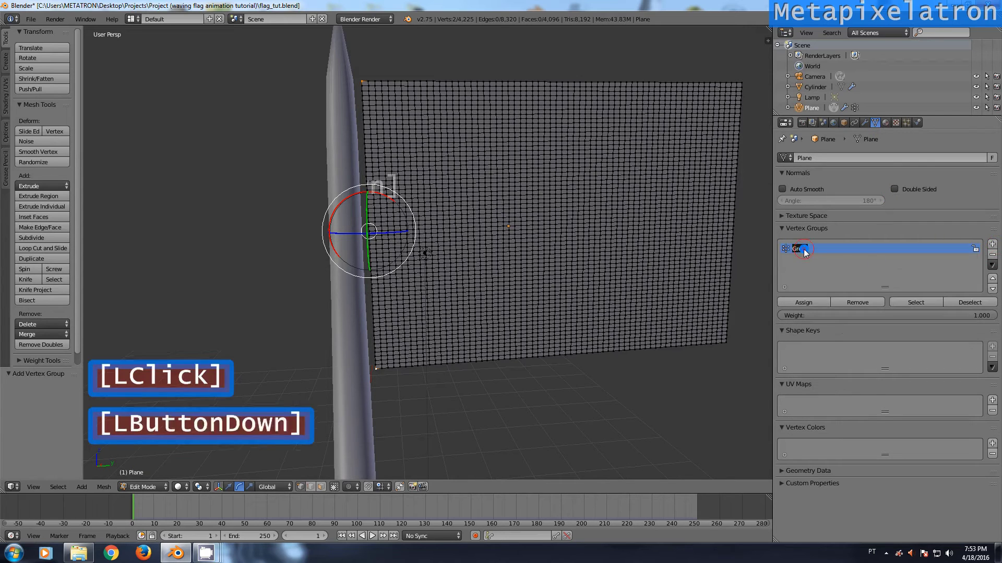
double_click(806, 249)
text(Pinn)
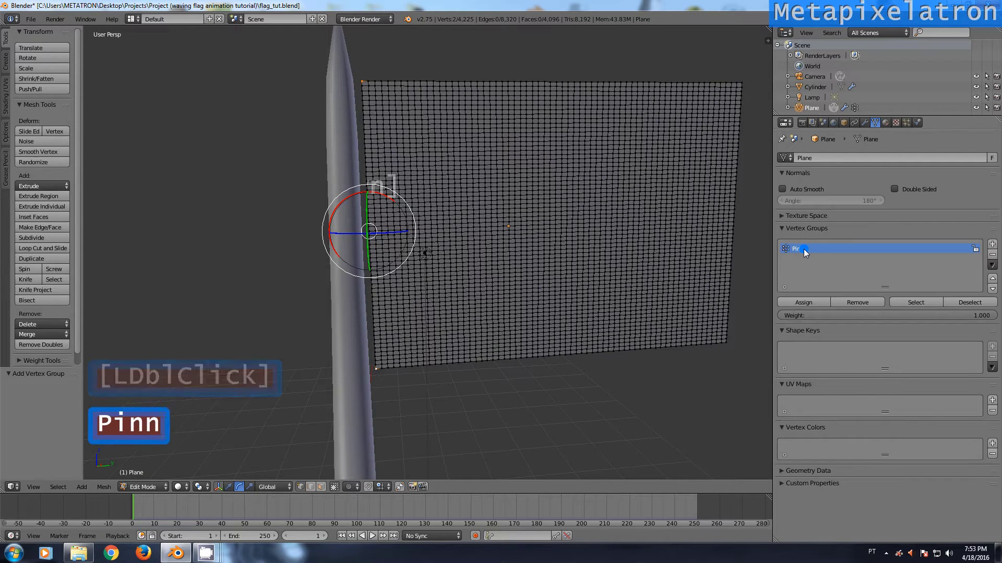
text(ing_vert)
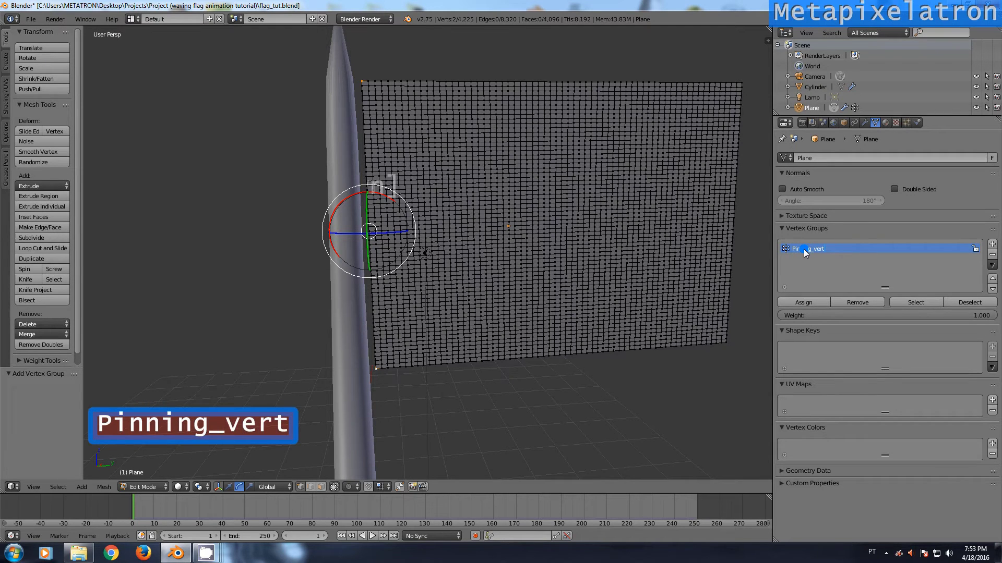
key(Return)
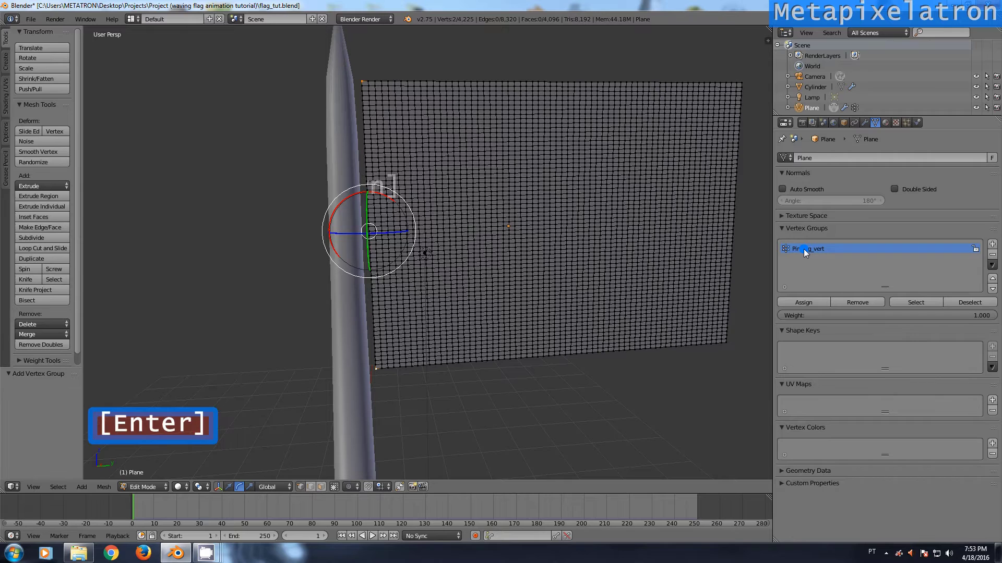
click(804, 303)
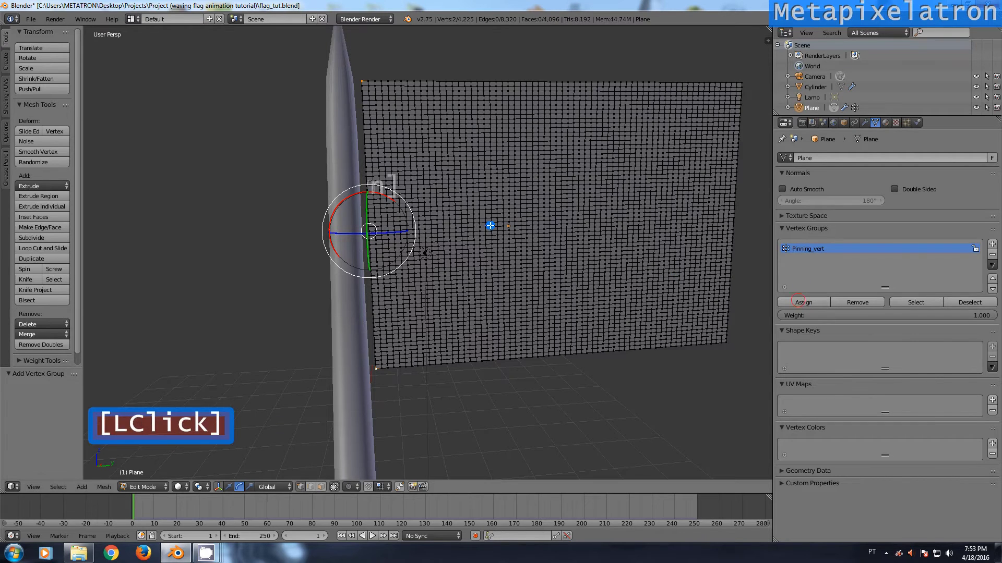
key(a)
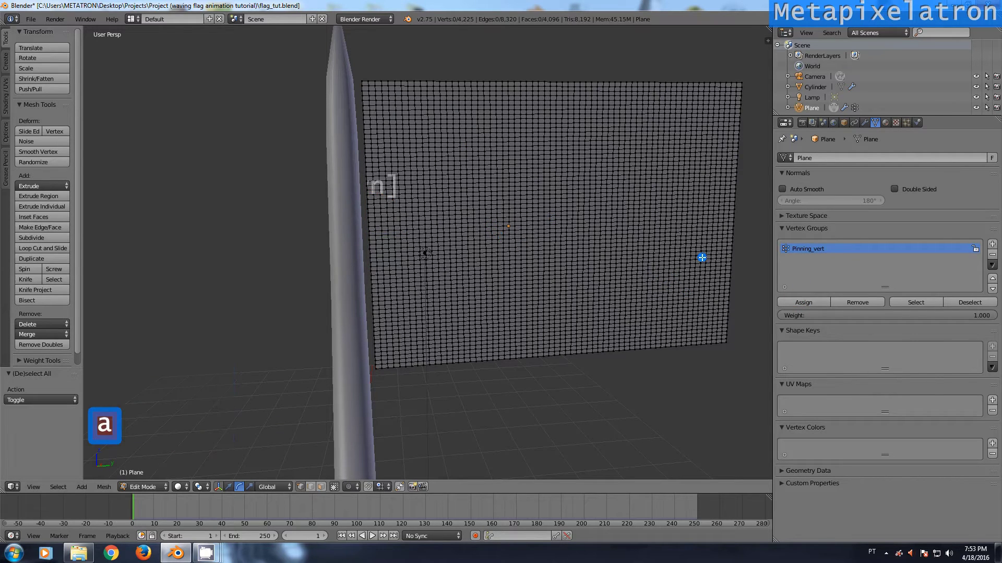
click(916, 302)
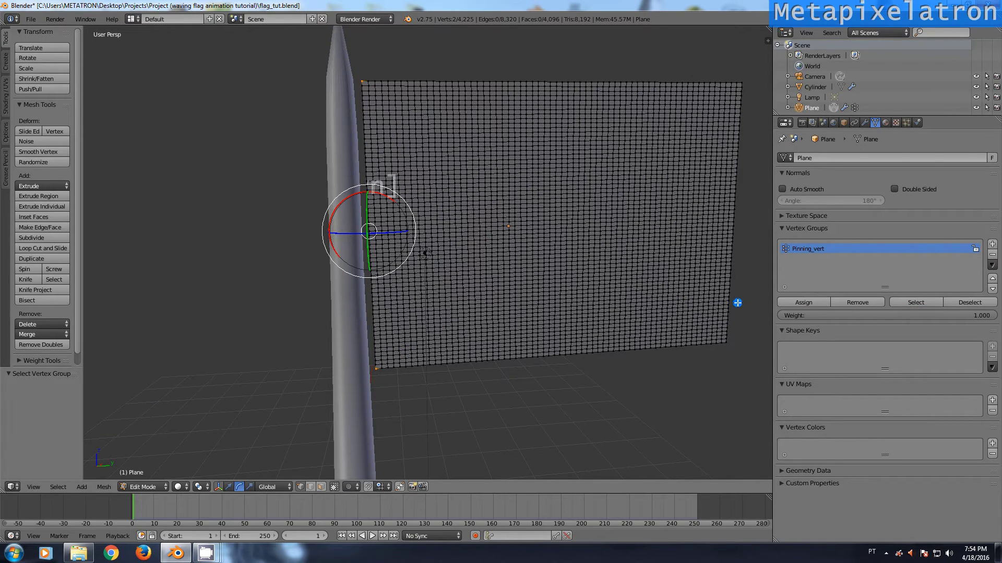
Enable cloth Pinning with the Pinning_vert group, then return to Object Mode.
click(918, 123)
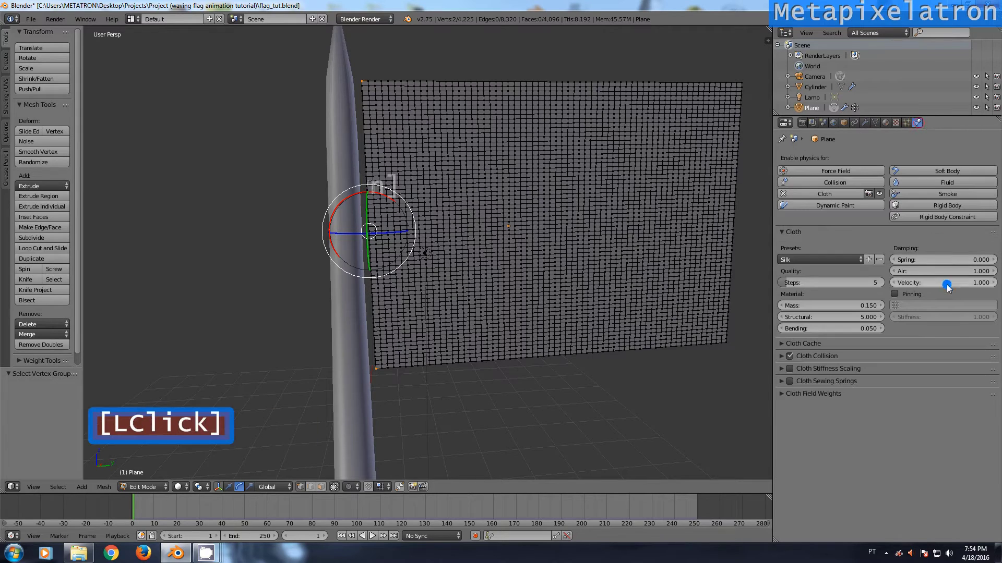
click(893, 295)
click(901, 306)
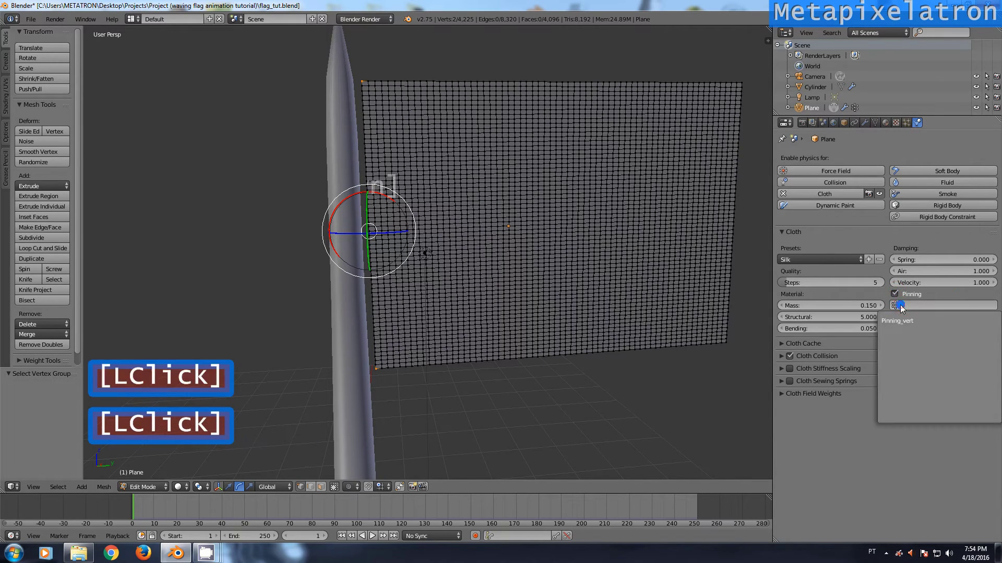
click(902, 321)
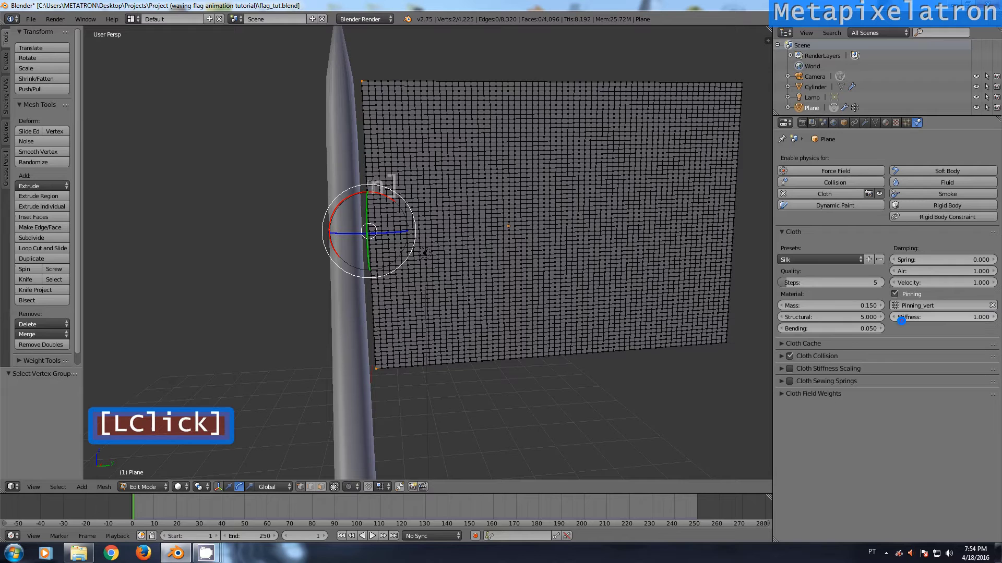
scroll(441, 287, down, 3)
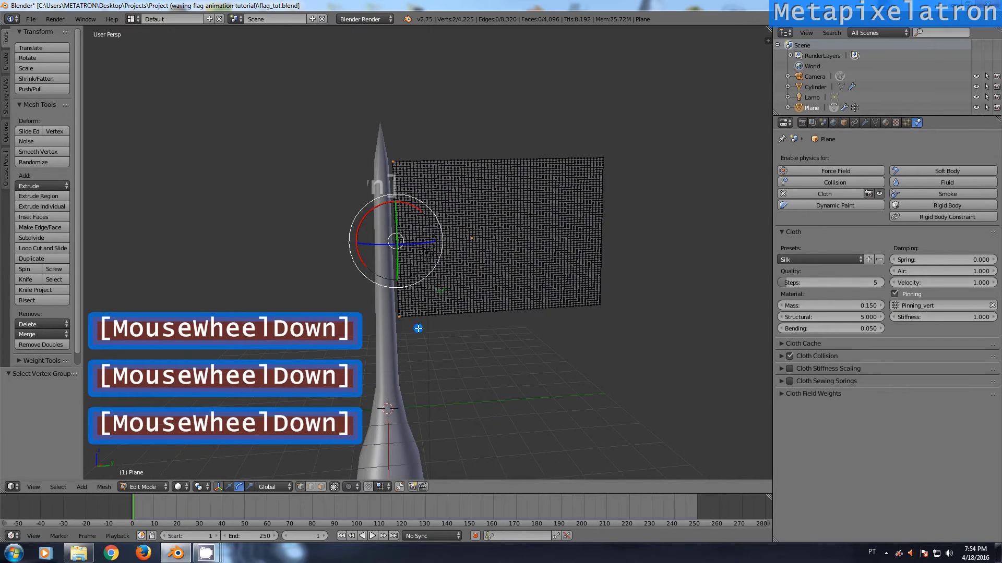
click(144, 488)
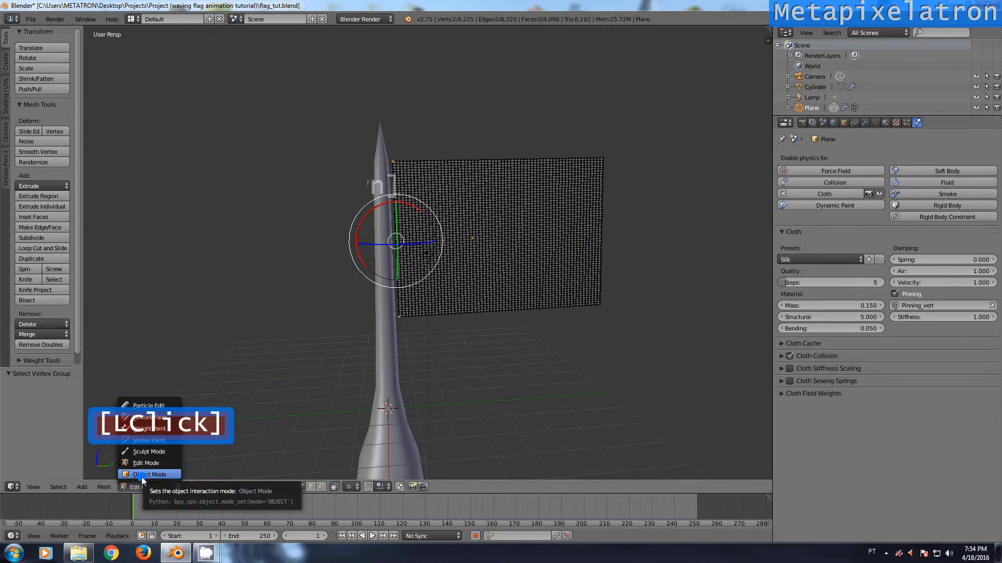
click(146, 475)
scroll(481, 373, down, 1)
mouse_move(476, 387)
alt+mouse_down()
mouse_move(478, 313)
mouse_move(485, 326)
alt+mouse_up()
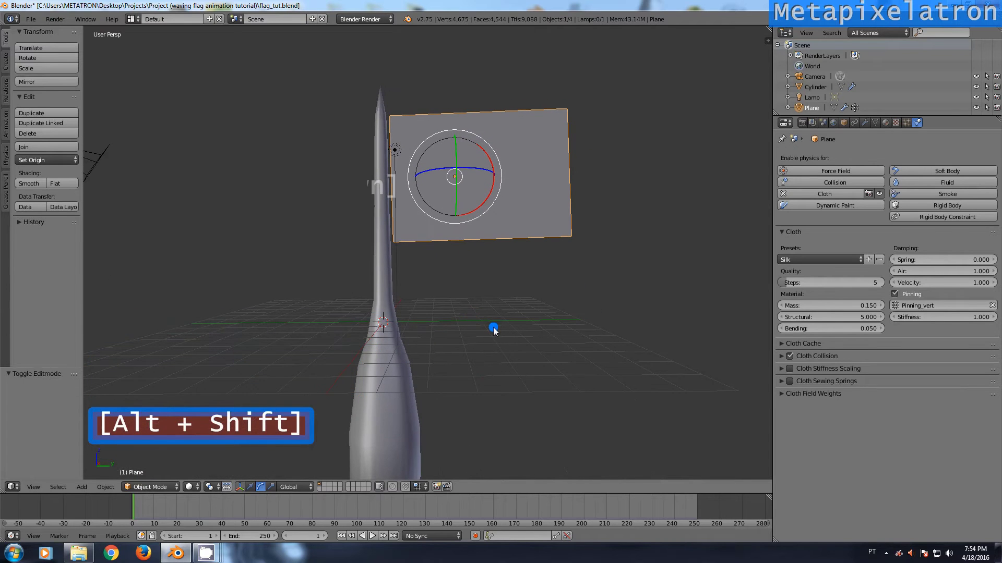
Test-play the cloth simulation, rewind to frame 1, and enable Self Collision.
click(374, 536)
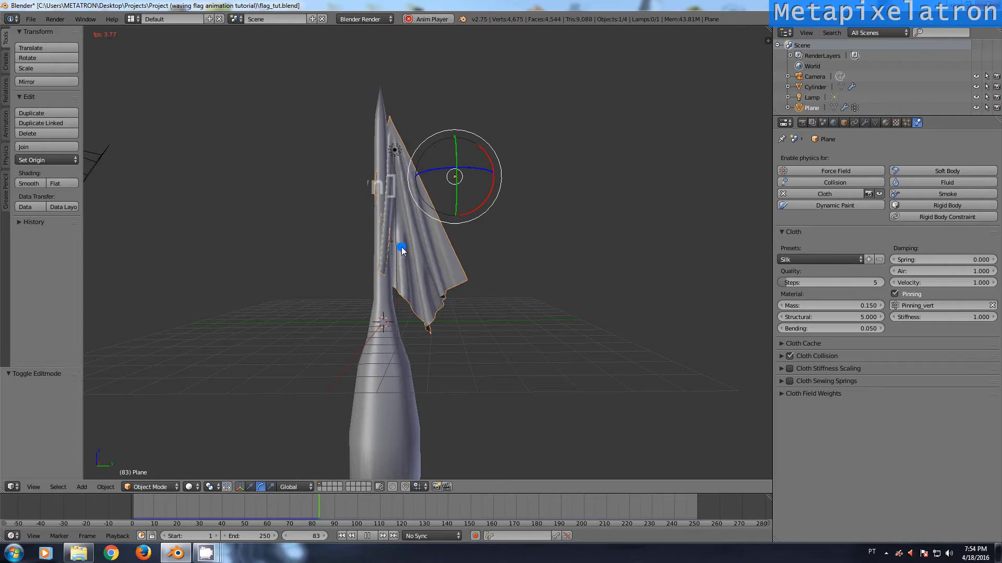
click(370, 536)
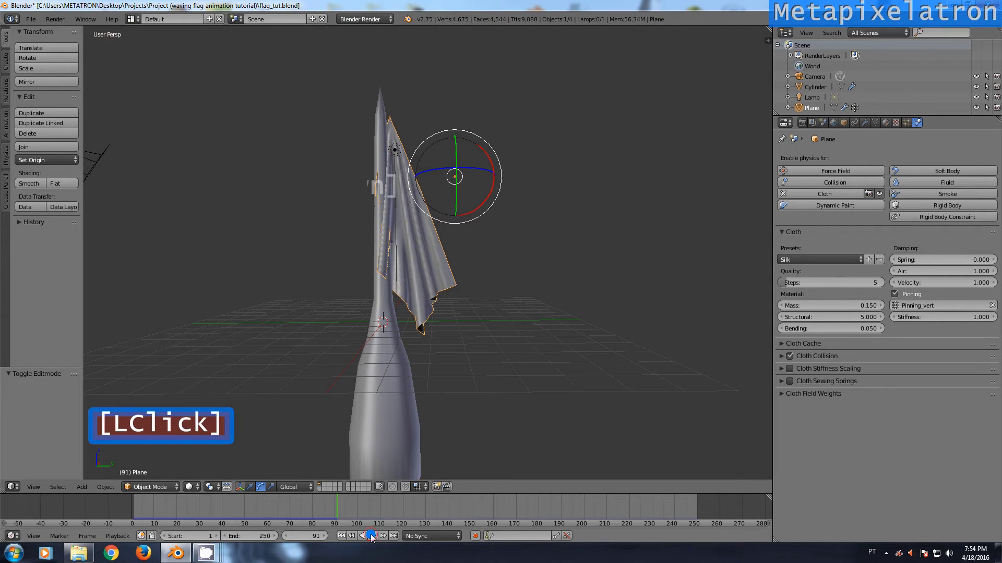
click(134, 511)
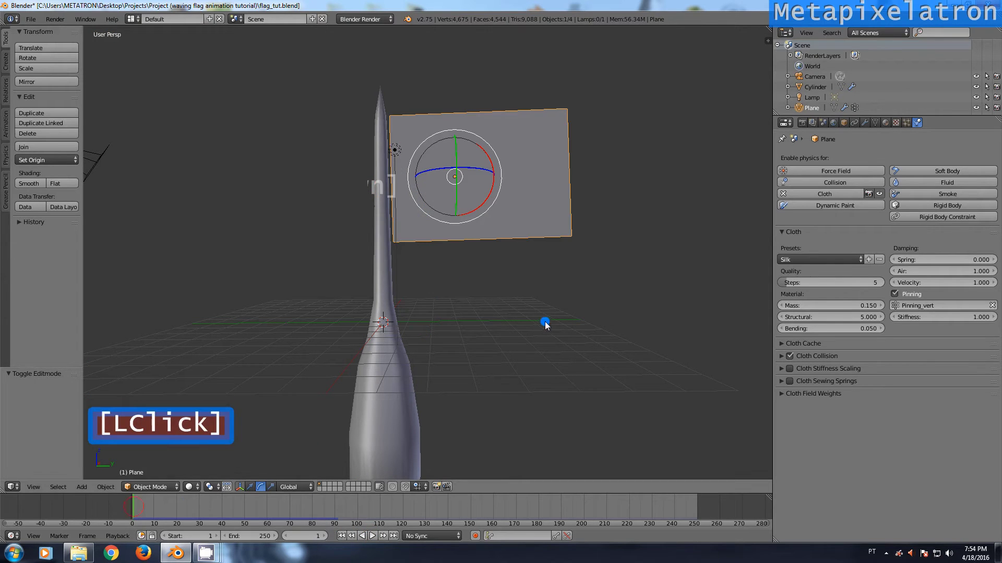
click(785, 358)
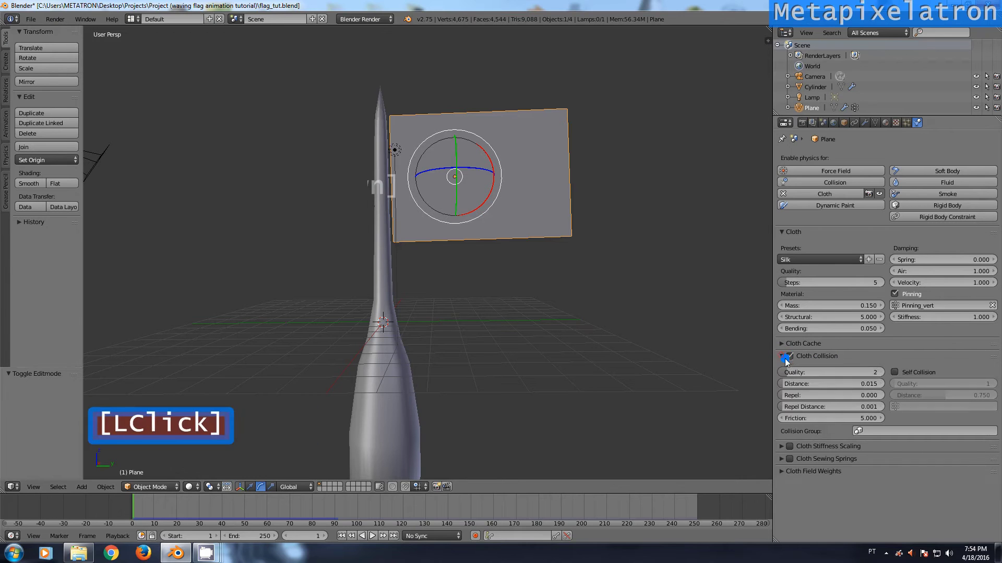
click(895, 374)
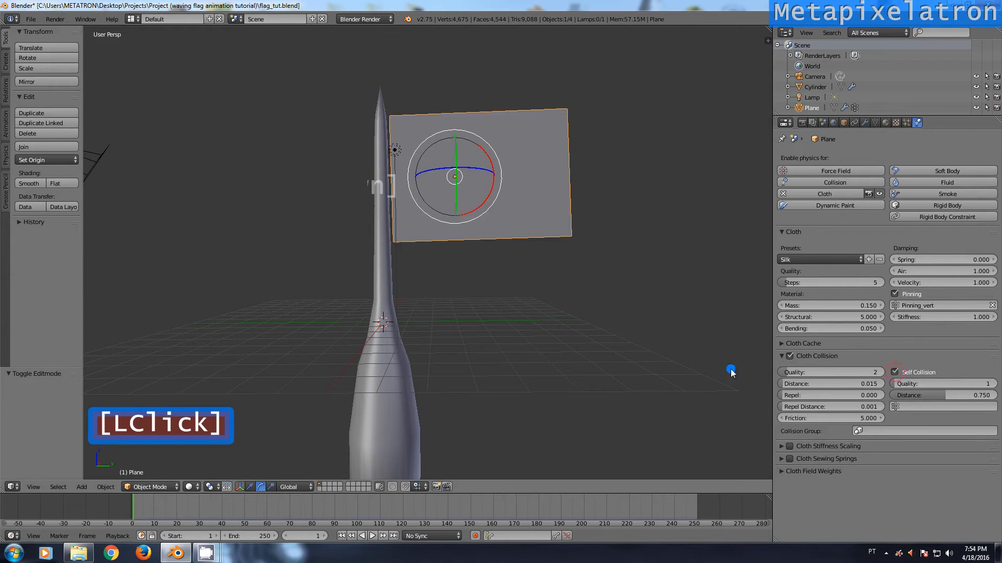
Give the cylinder pole Collision physics, test-play the flag draping, then rewind to frame 1.
right_click(380, 291)
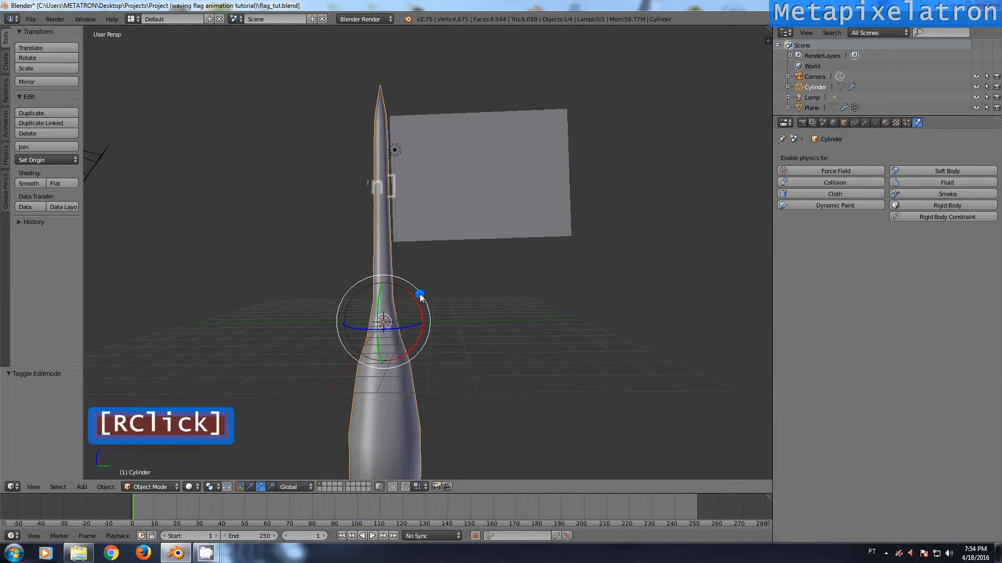
click(834, 182)
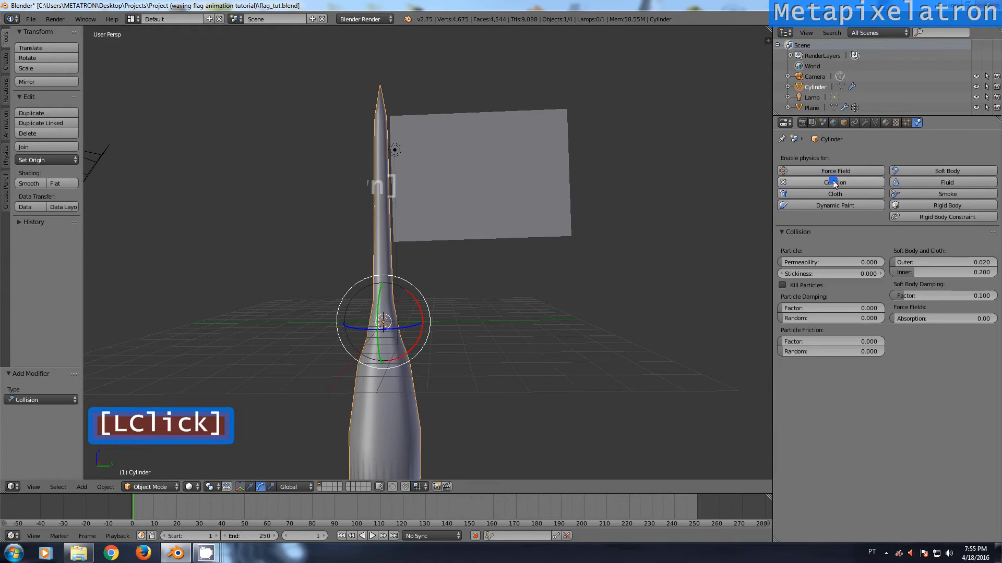
click(372, 536)
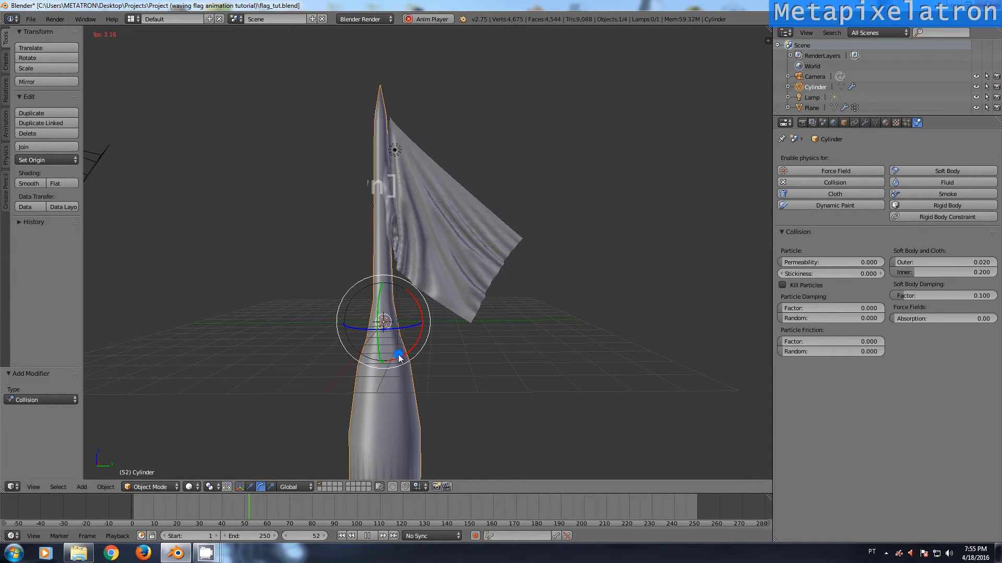
click(372, 536)
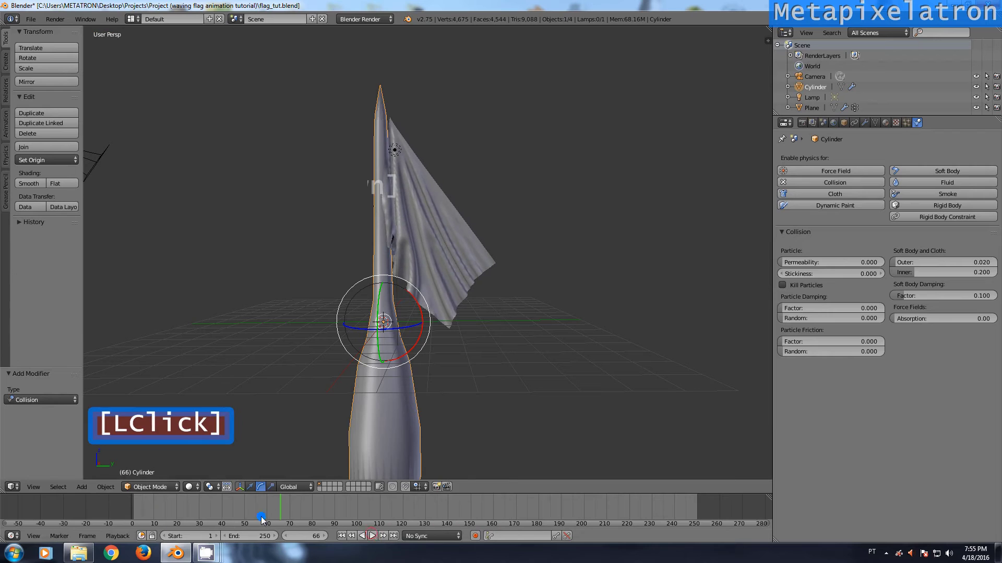
click(133, 512)
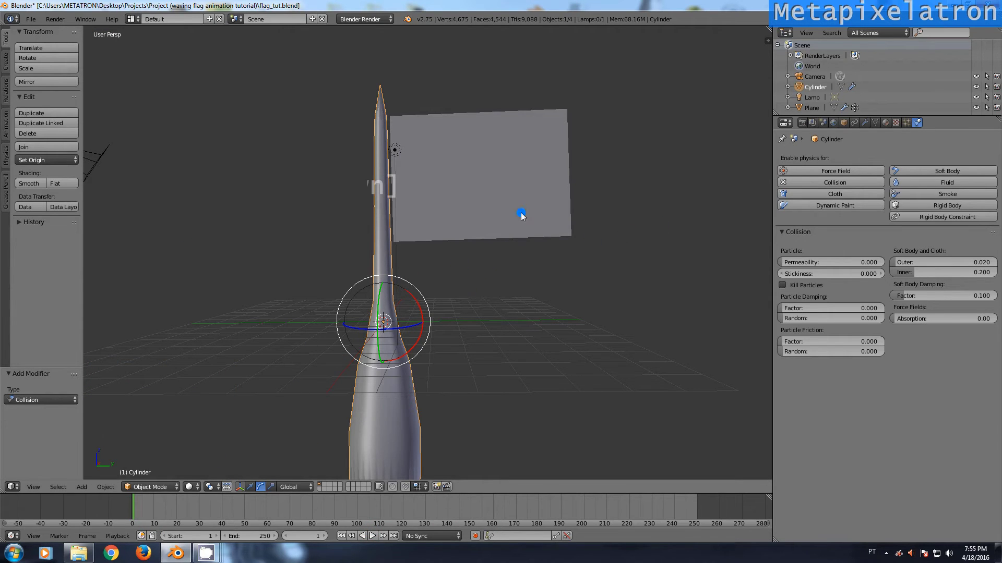
Add a wind force field, rotated toward the flag and raised upward.
click(82, 487)
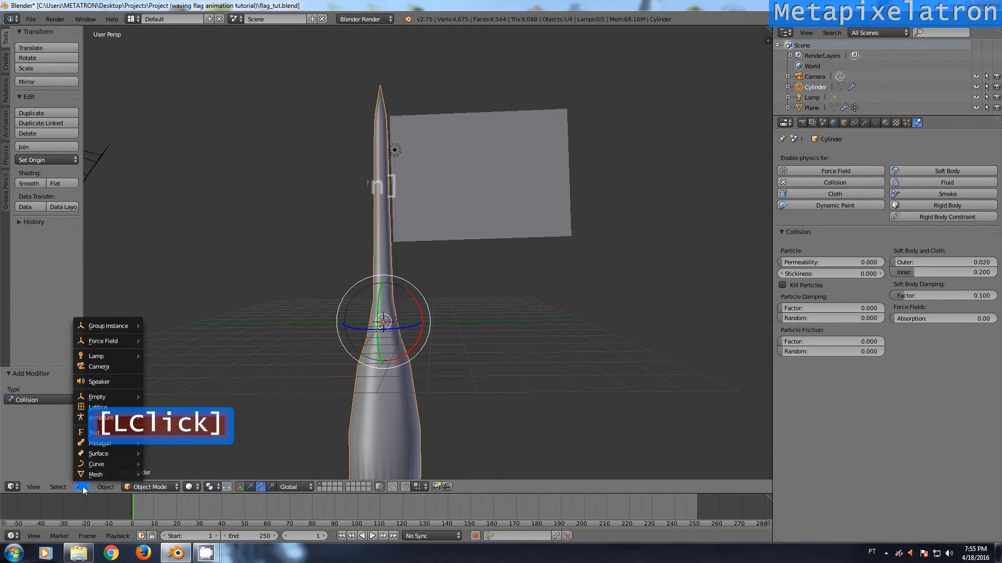
mouse_move(106, 342)
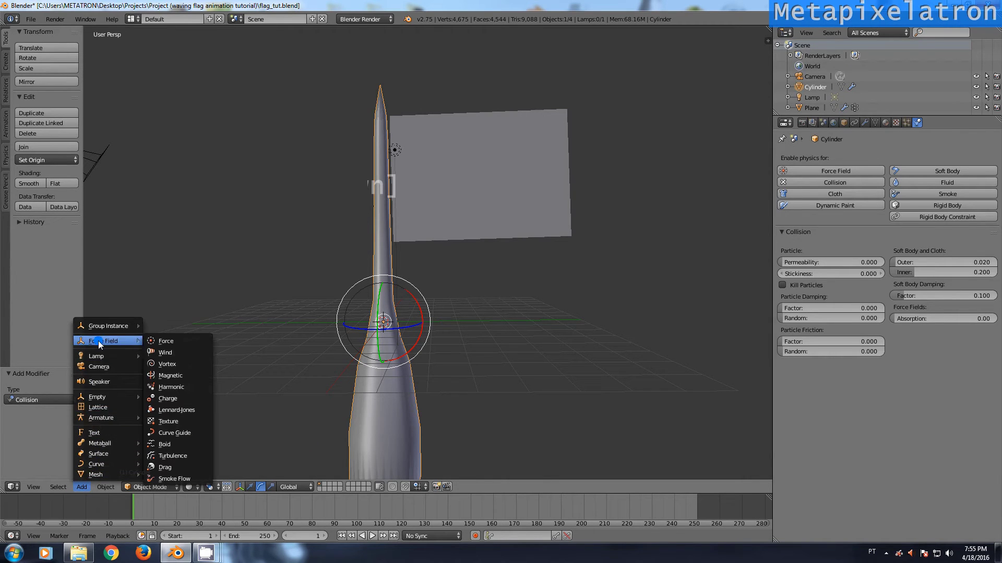
click(168, 353)
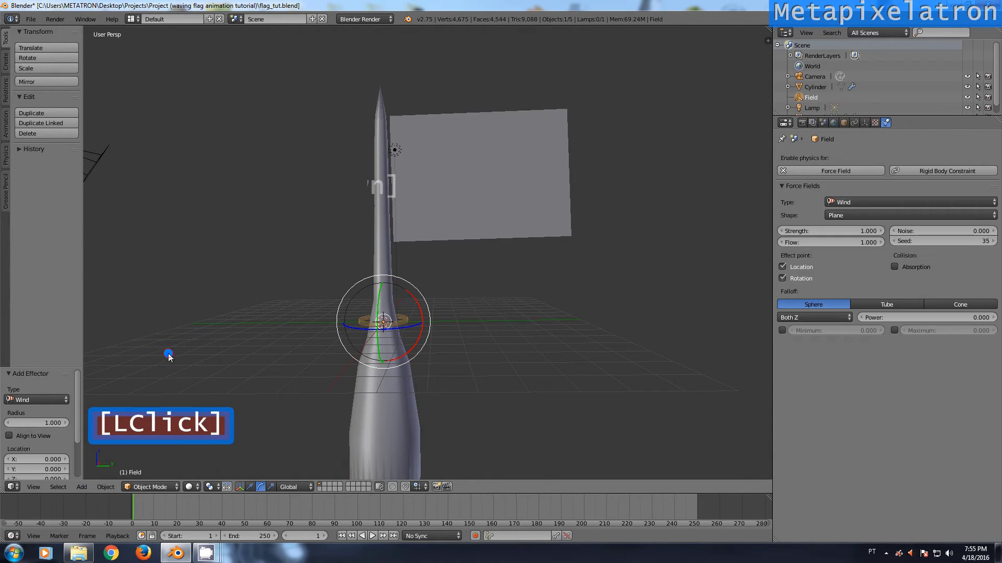
mouse_move(418, 305)
ctrl+mouse_down()
mouse_move(421, 362)
mouse_move(463, 321)
mouse_move(420, 352)
mouse_move(436, 329)
ctrl+mouse_up()
click(250, 487)
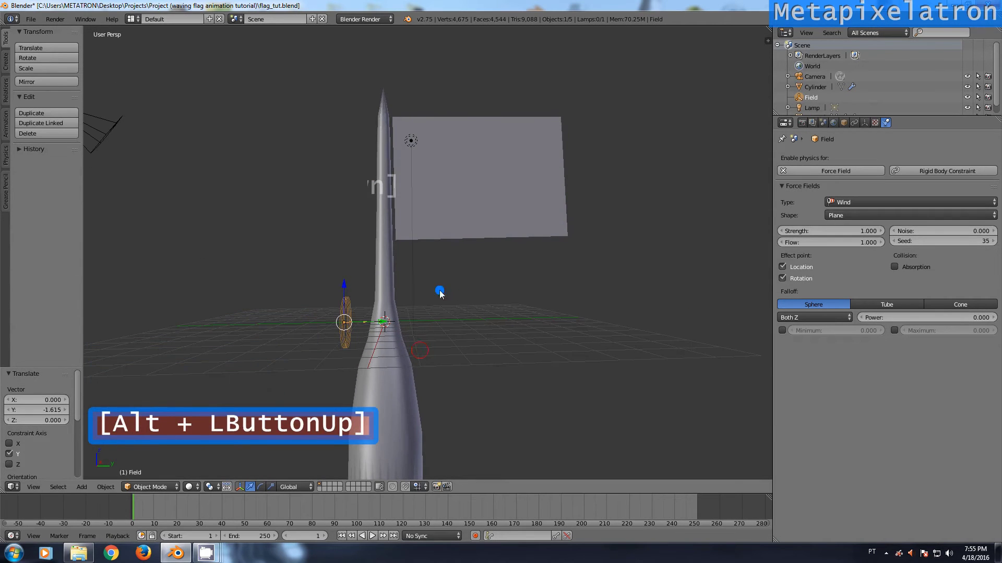
drag(342, 284, 354, 147)
alt+drag(352, 148, 342, 150)
Resize the wind field, shift it along Y, shrink it to 0.971 and start raising it.
key(s)
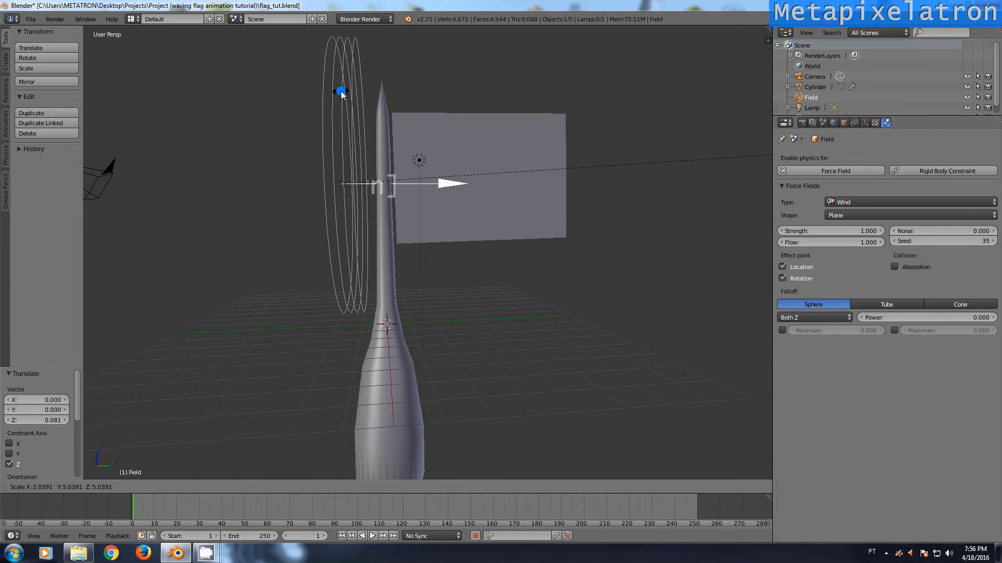
click(341, 93)
drag(379, 187, 365, 193)
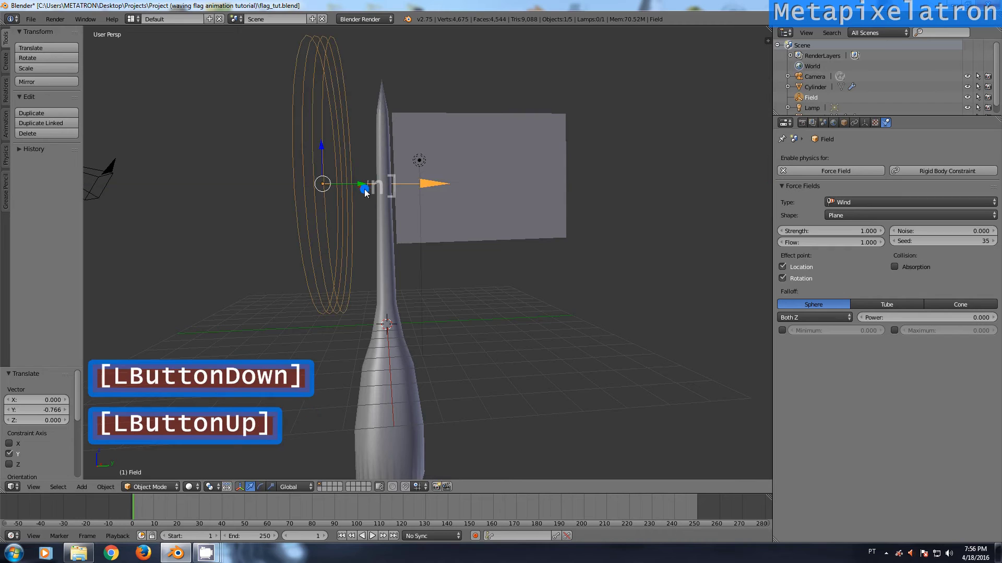
key(s)
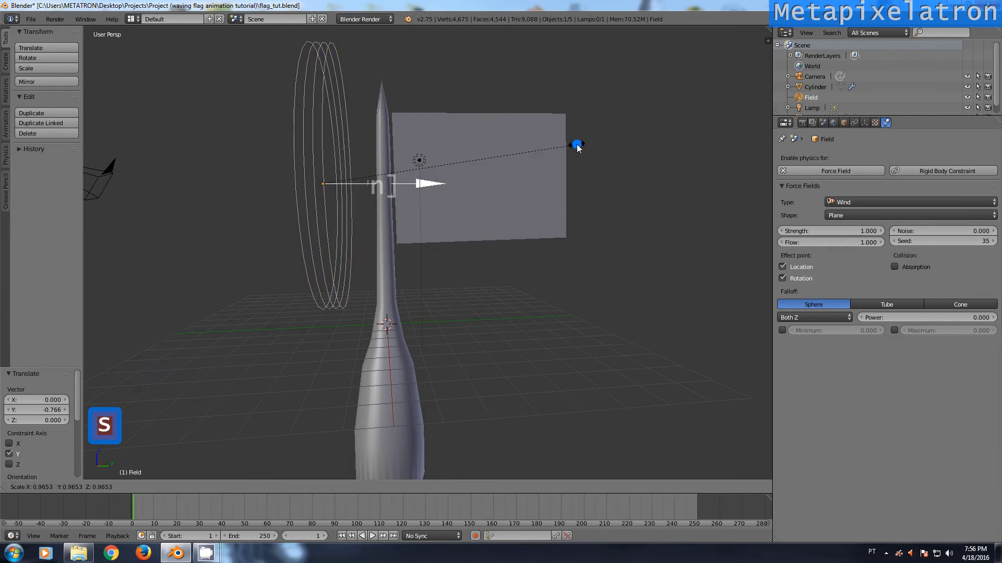
click(580, 146)
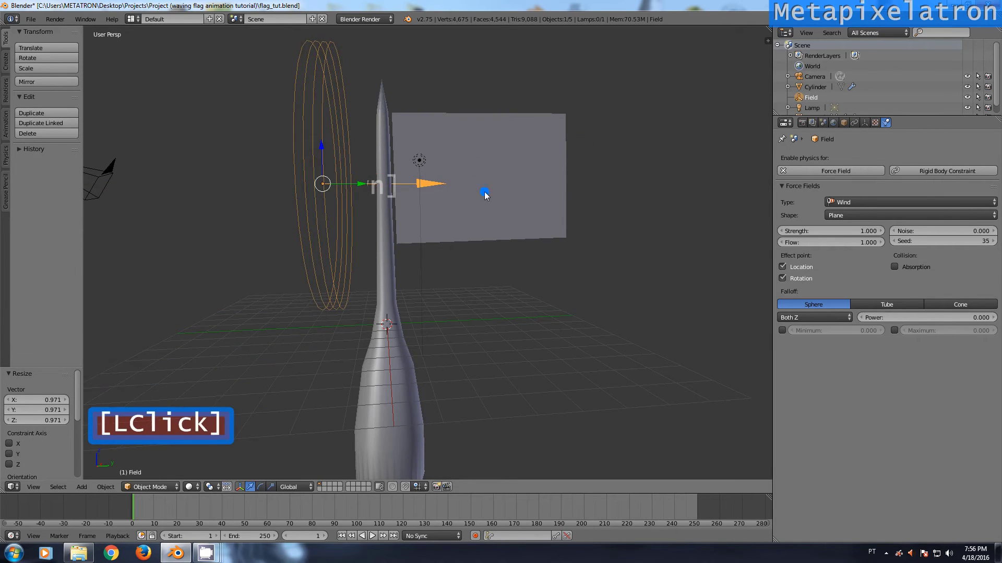
mouse_move(485, 194)
alt+mouse_down()
mouse_move(299, 156)
mouse_move(321, 147)
alt+mouse_up()
Give the wind field Strength 180, Noise 9, Flow 9 and Seed 36.
click(841, 230)
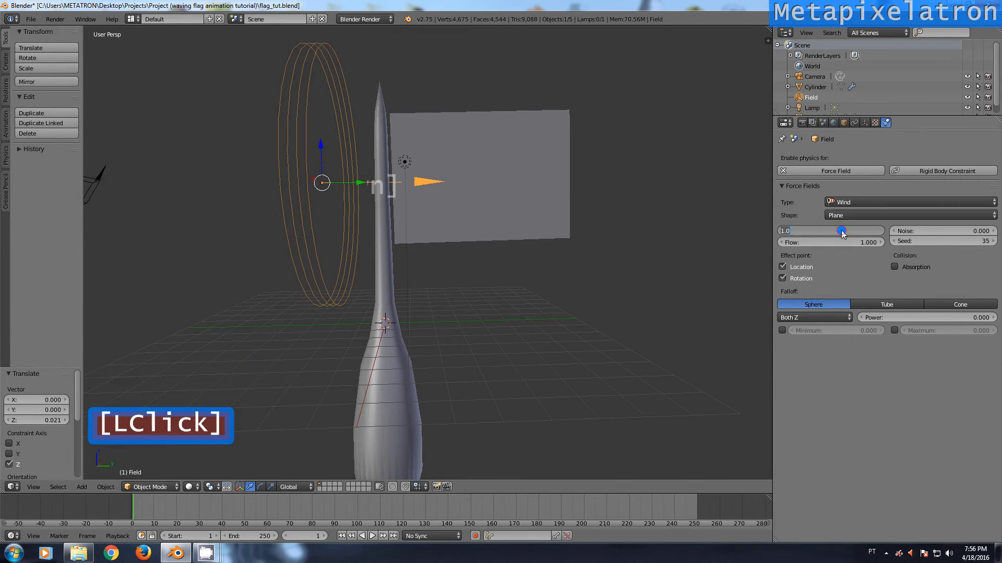
text(1)
key(Return)
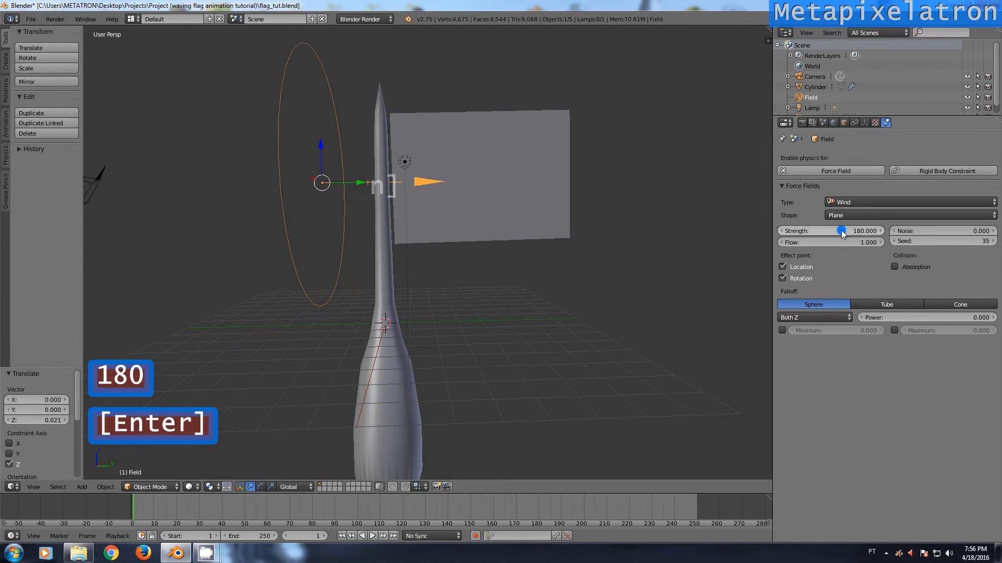
click(978, 232)
text(9)
key(Return)
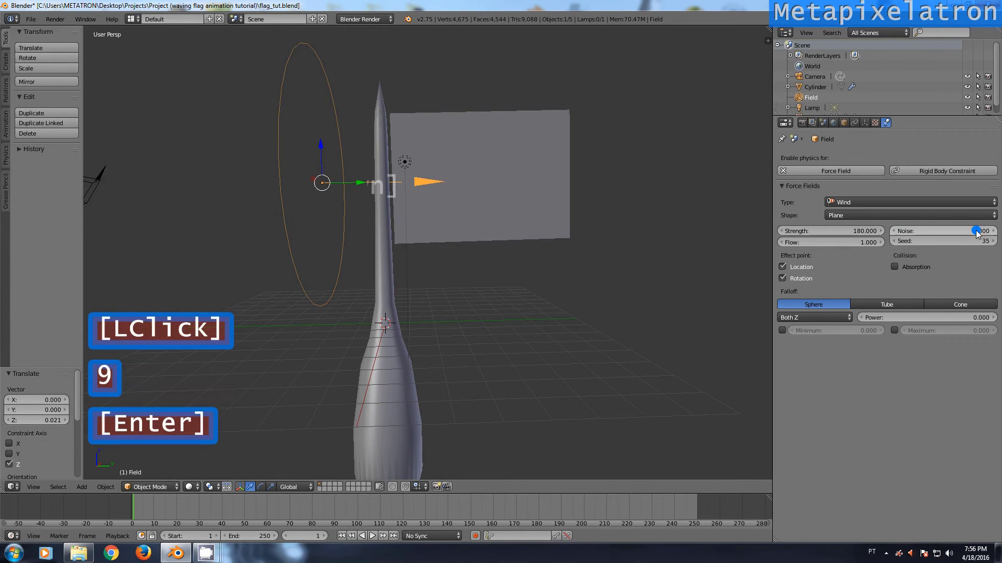
click(859, 244)
text(9)
key(Return)
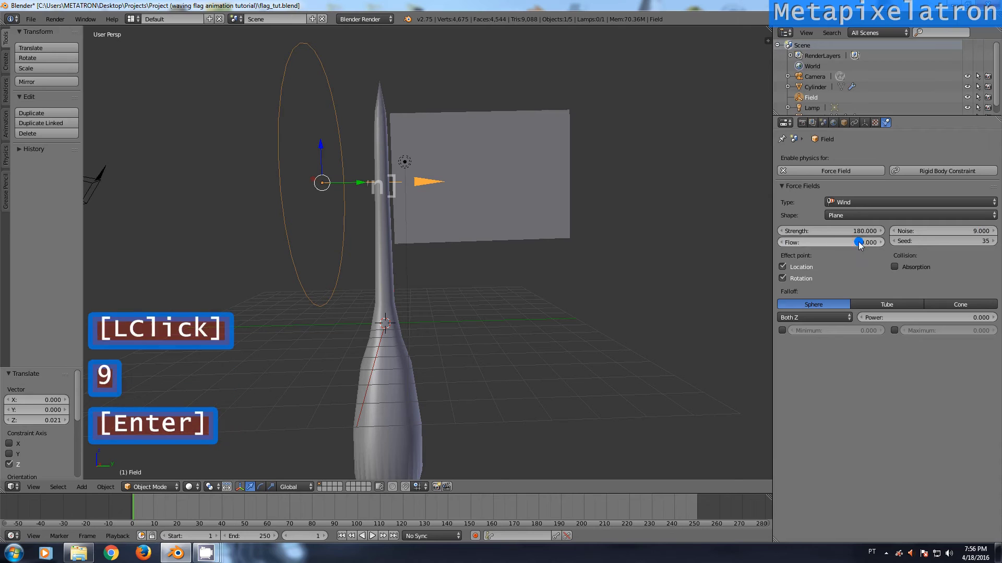
click(967, 241)
text(36)
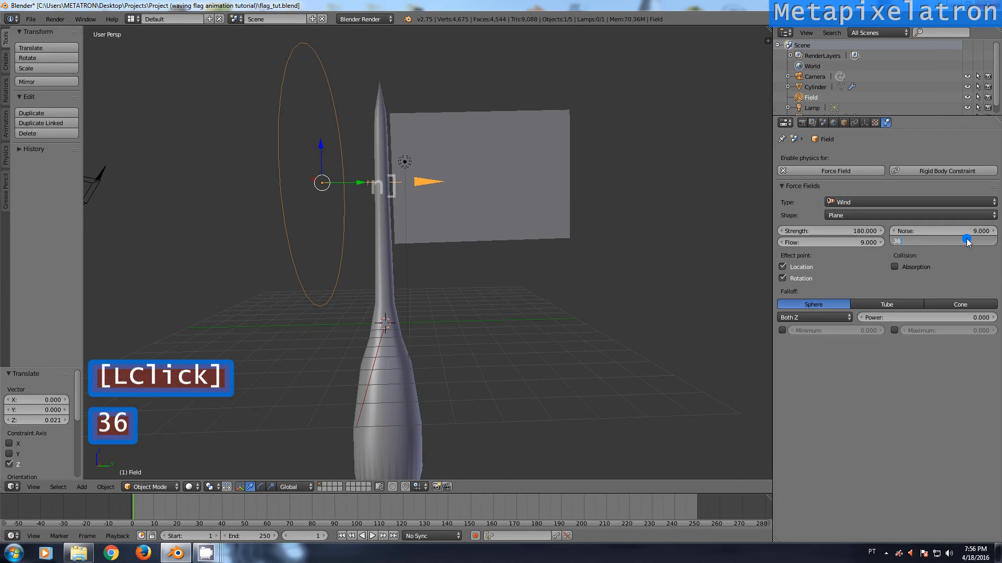
key(Return)
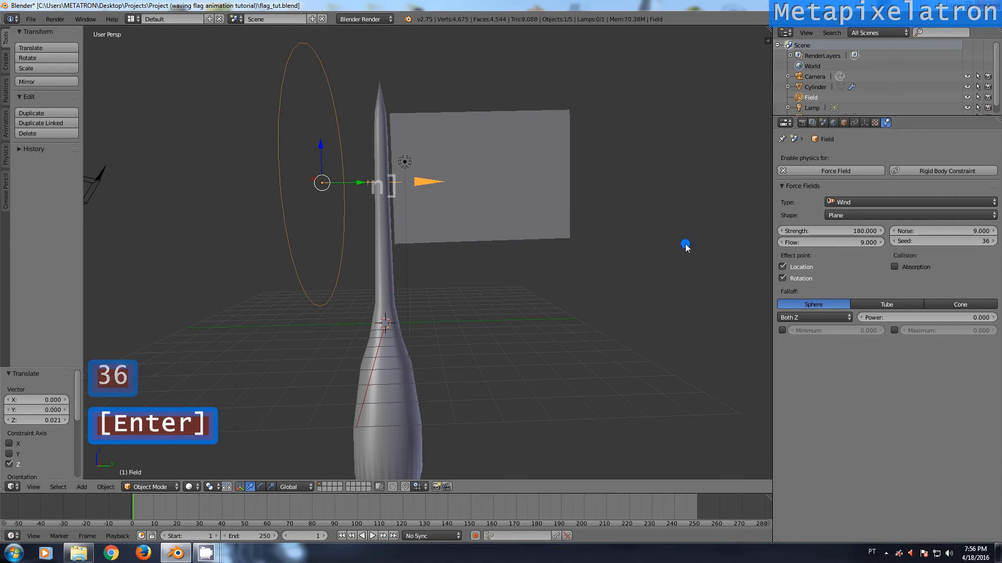
scroll(563, 283, down, 3)
scroll(571, 273, down, 3)
scroll(579, 272, down, 2)
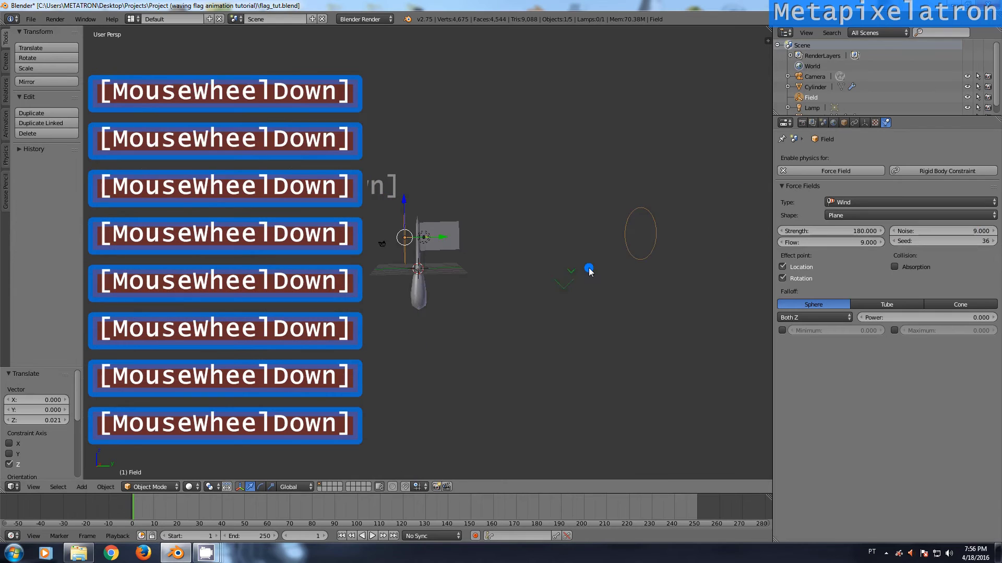
scroll(588, 271, down, 1)
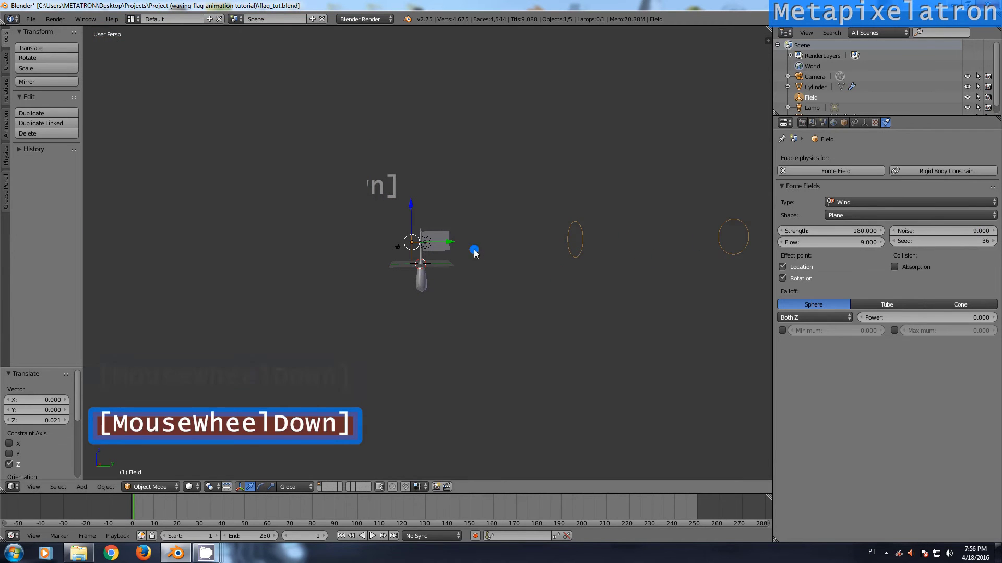
scroll(458, 226, up, 6)
scroll(443, 233, up, 3)
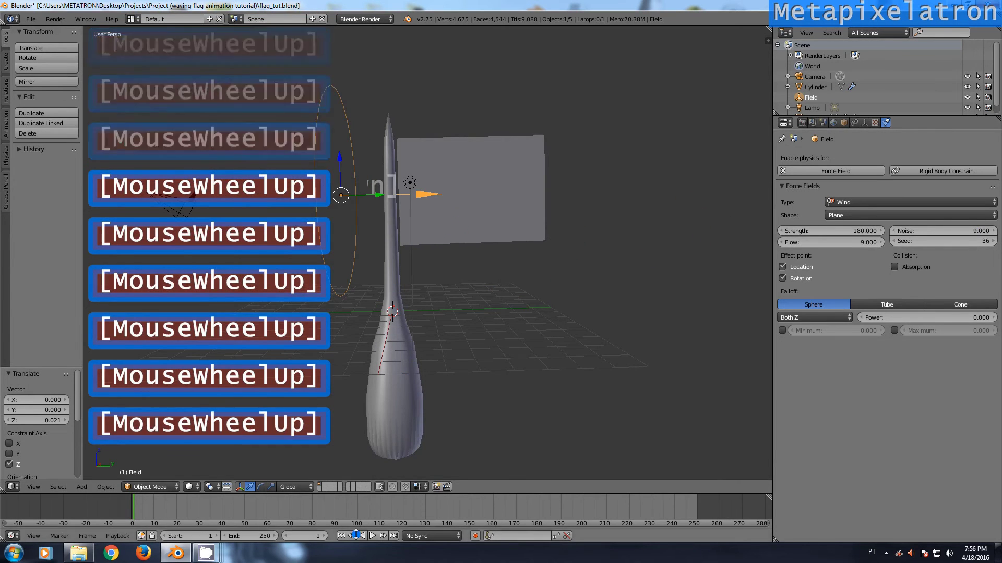
Play the flag's cloth simulation with wind strength 666, then stop and reselect the flag plane.
right_click(448, 224)
click(376, 537)
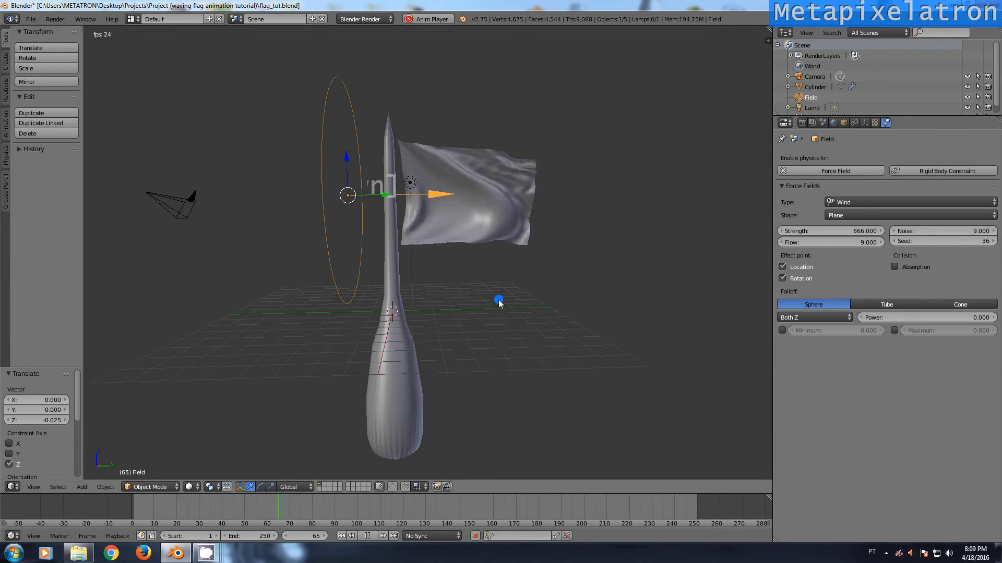
scroll(502, 305, up, 3)
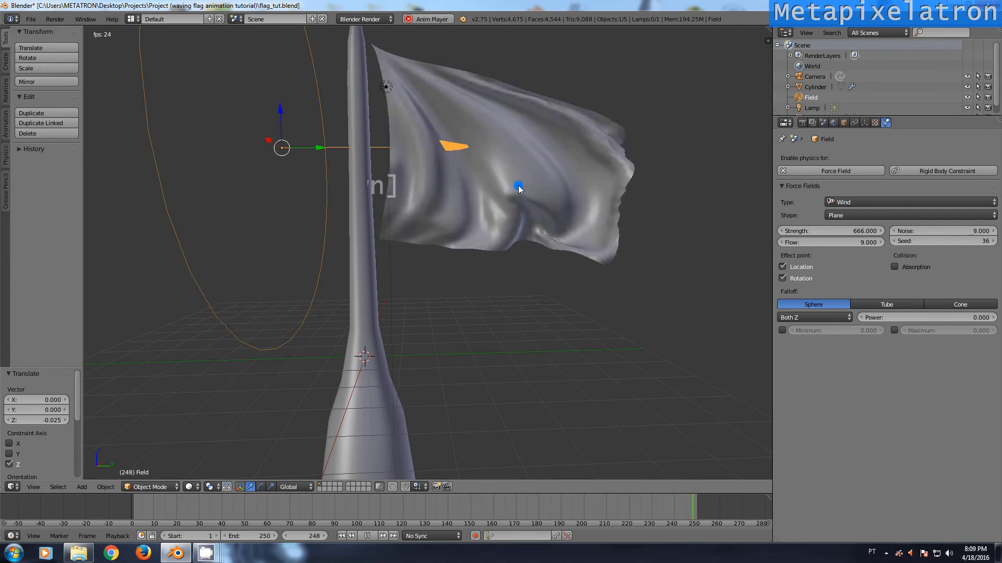
click(518, 186)
scroll(490, 226, down, 4)
right_click(489, 220)
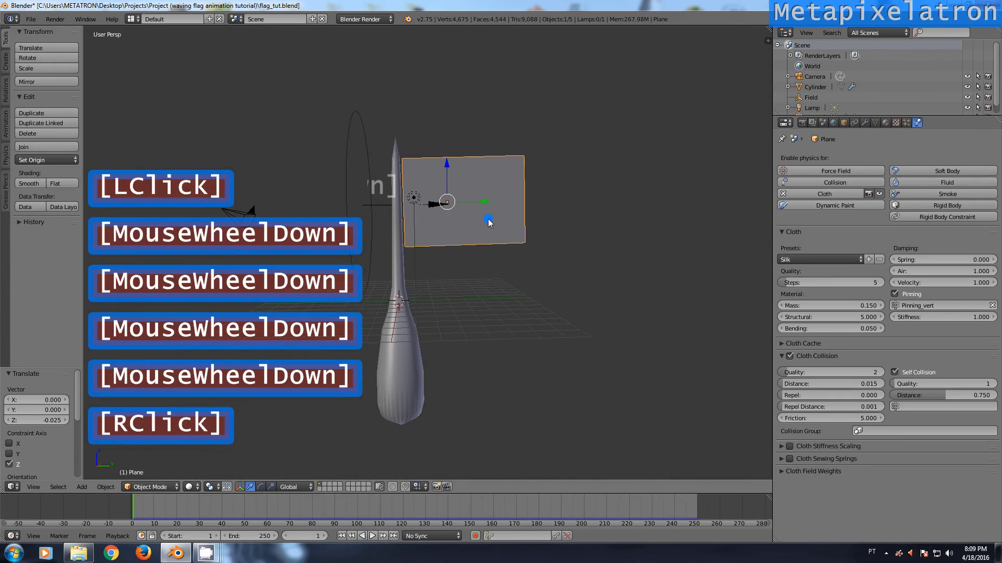
Add a Child Of constraint to the flag targeting Cylinder, with Set Inverse applied.
click(865, 123)
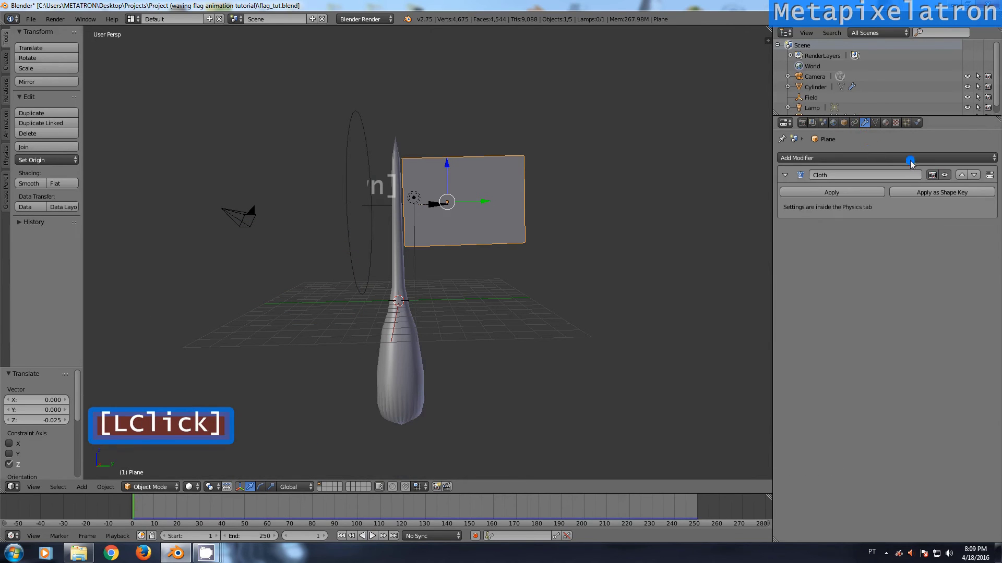
click(911, 160)
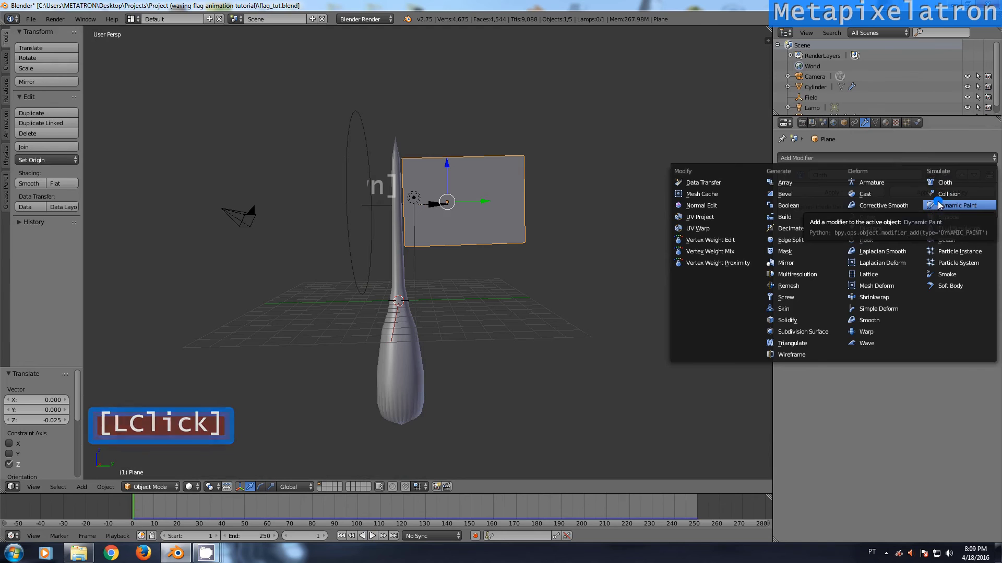
click(856, 122)
click(876, 159)
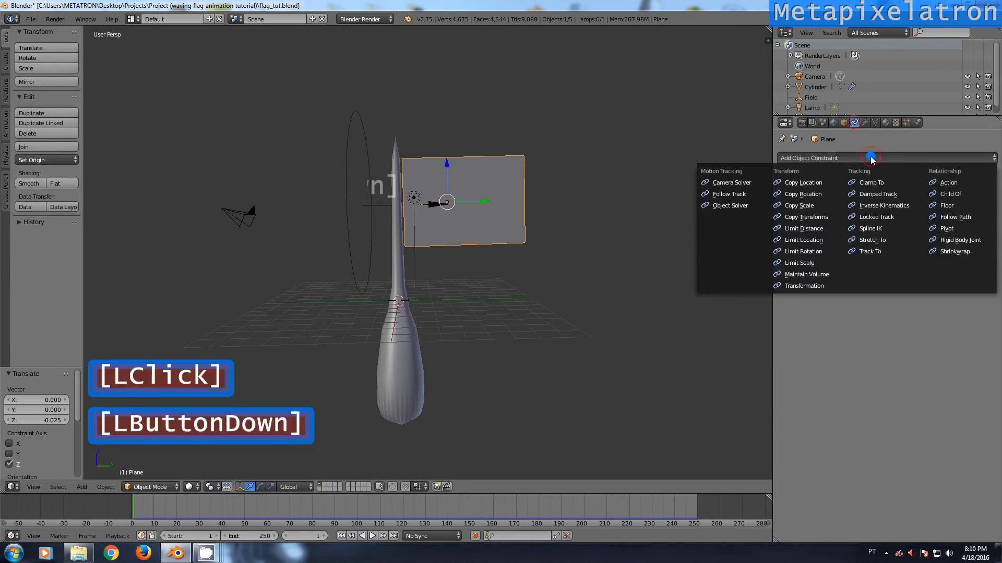
click(935, 194)
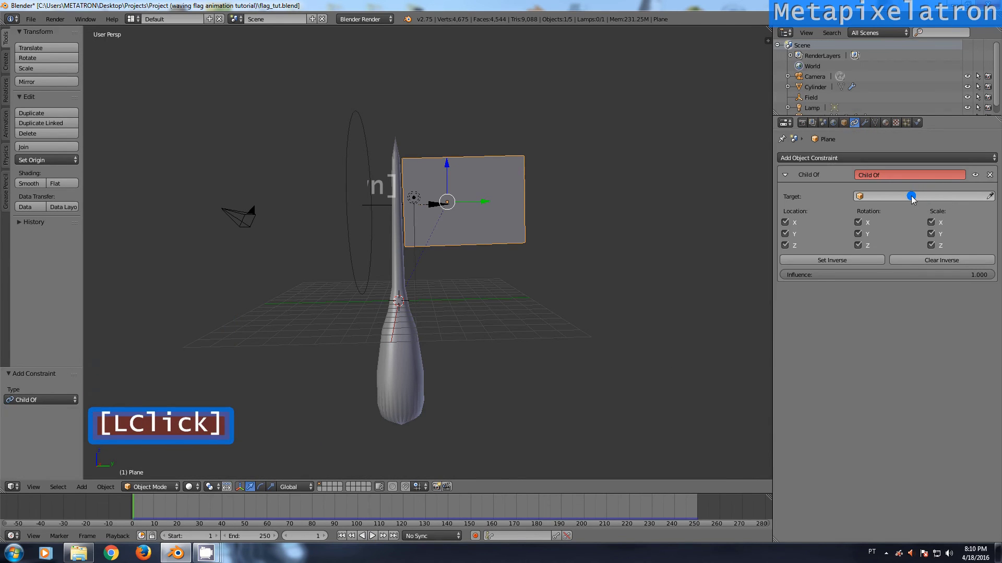
click(906, 199)
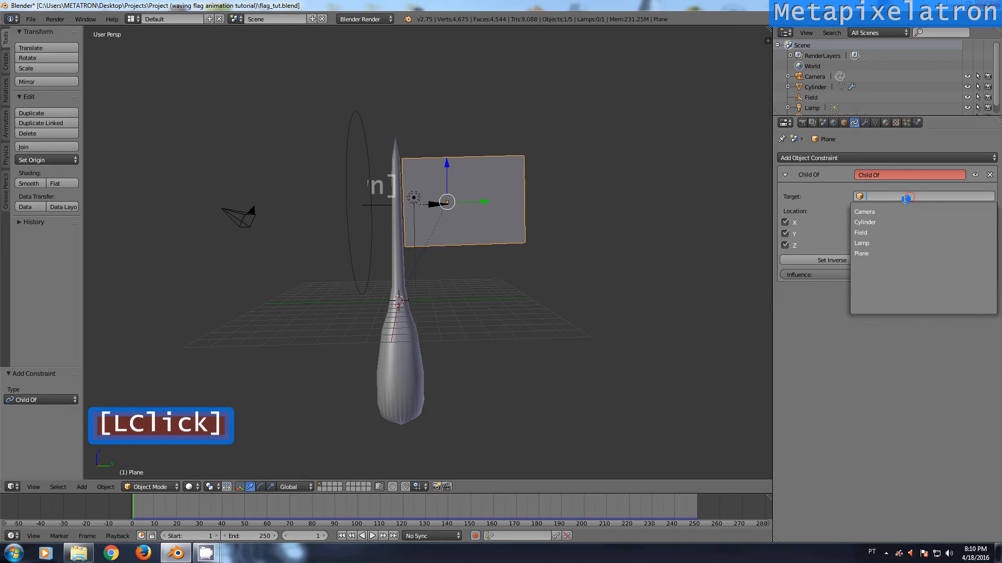
click(873, 223)
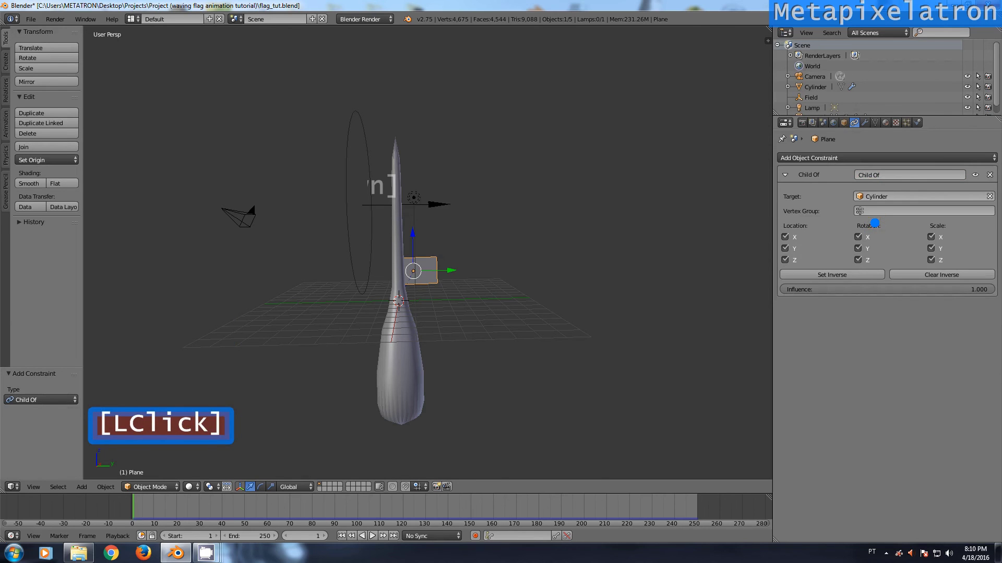
click(823, 275)
Move the cylinder pole sideways to check the flag follows, then undo the move.
right_click(393, 358)
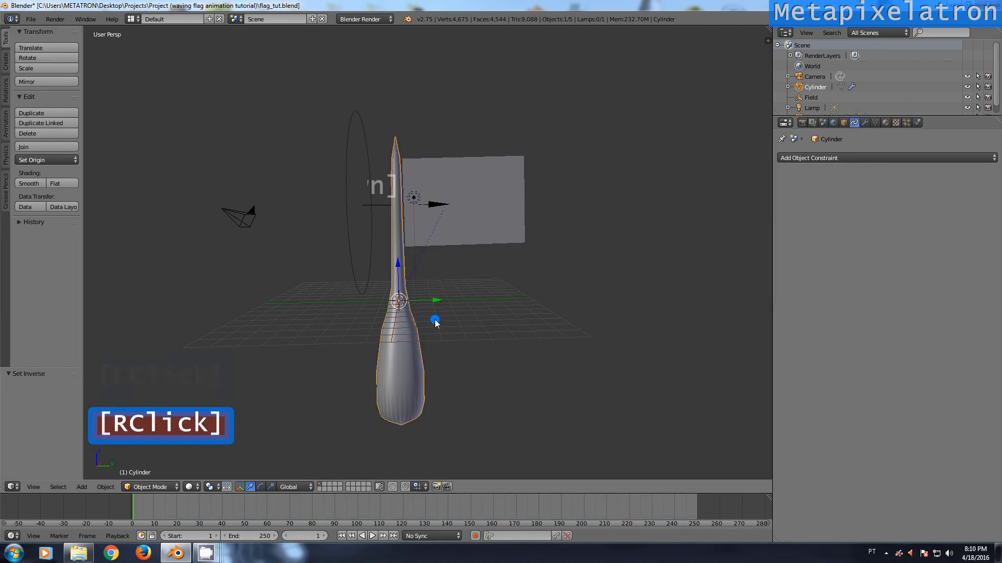
drag(435, 305, 525, 316)
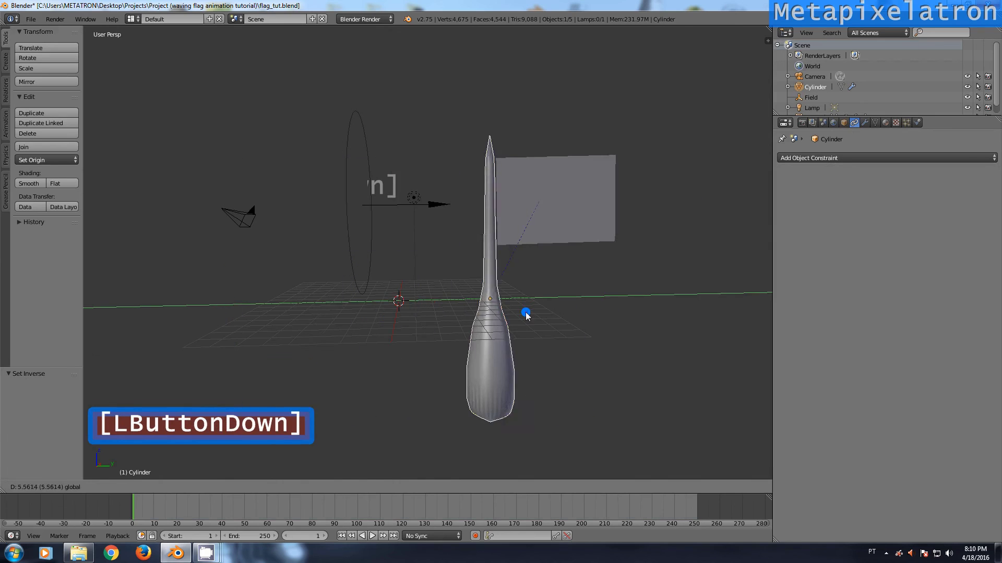
key(ctrl+z)
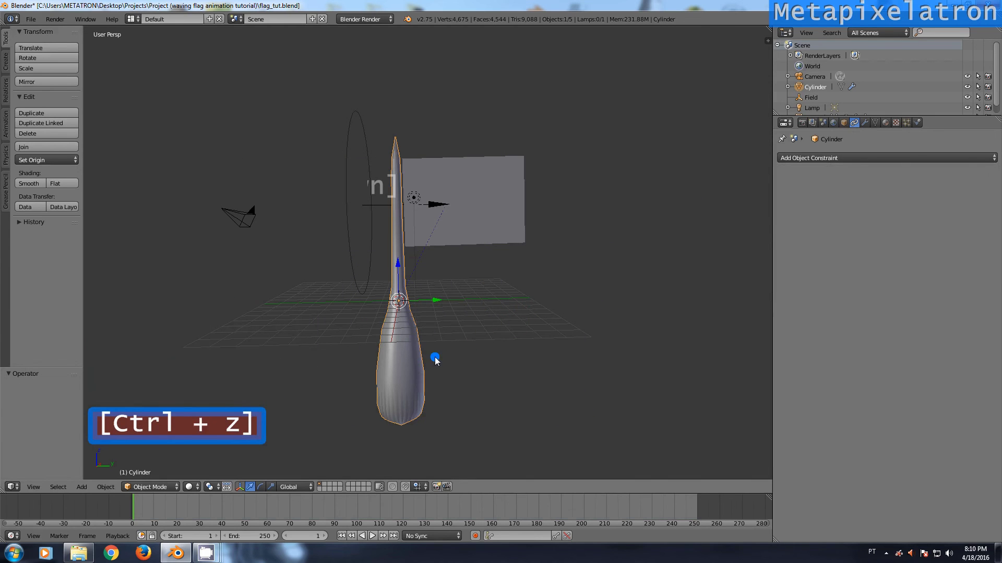
Tilt the pole to check the flag follows it, then undo the tilt.
alt+drag(500, 334, 431, 336)
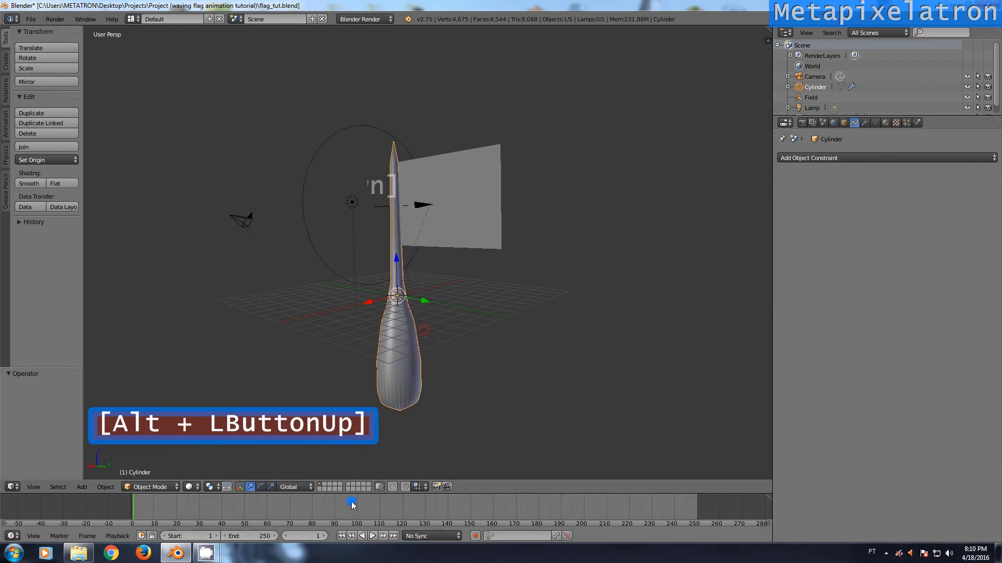
click(261, 488)
click(380, 271)
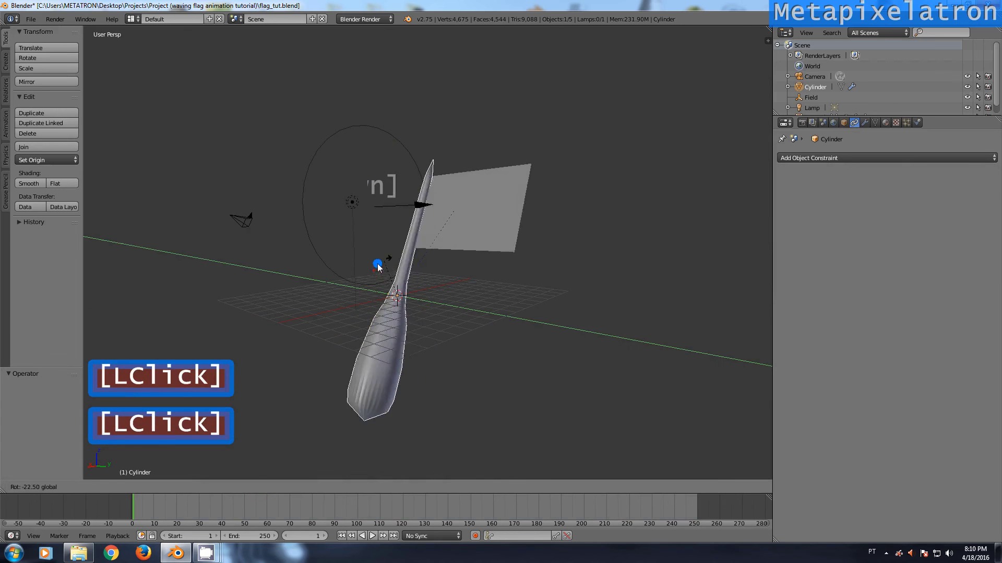
click(410, 302)
key(ctrl+z)
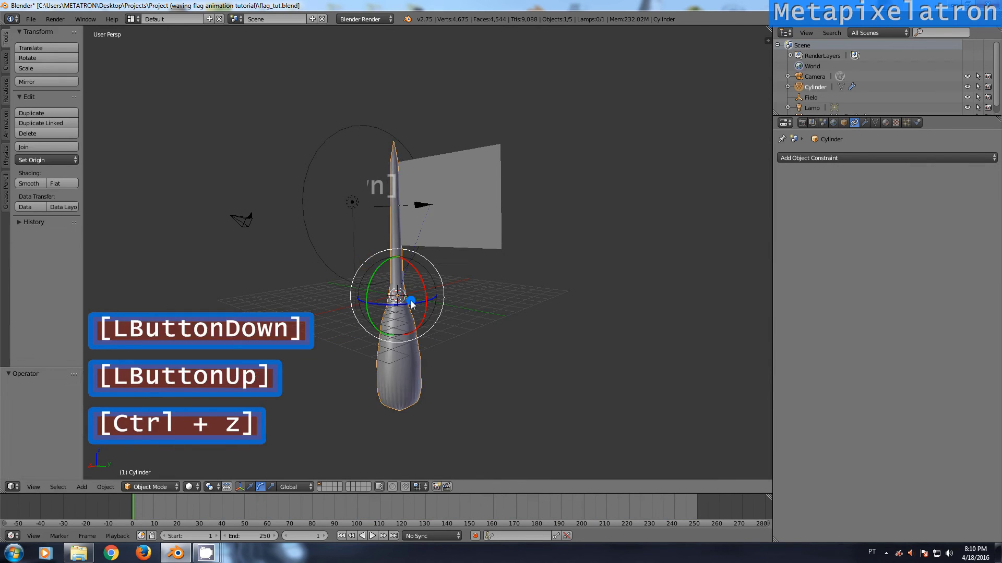